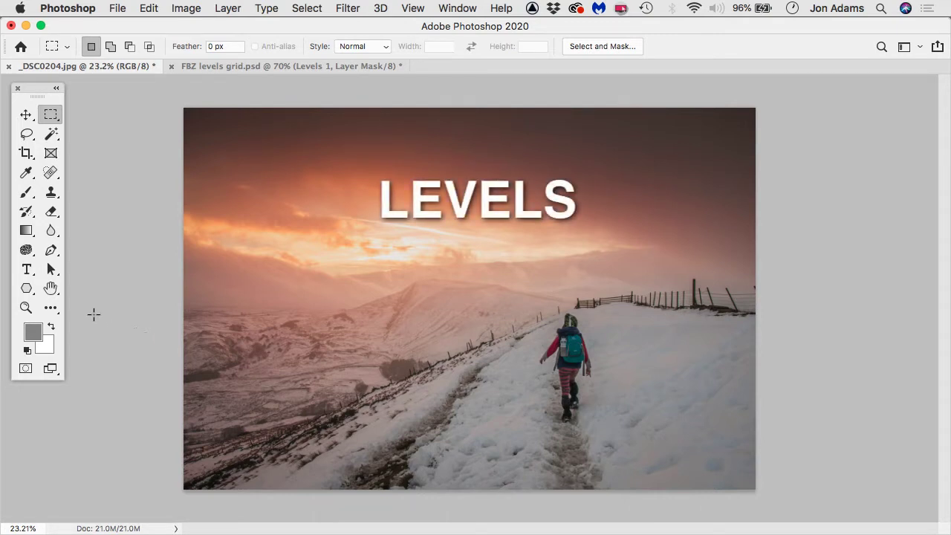
{"action": "left_click", "coordinate": [188, 11]}
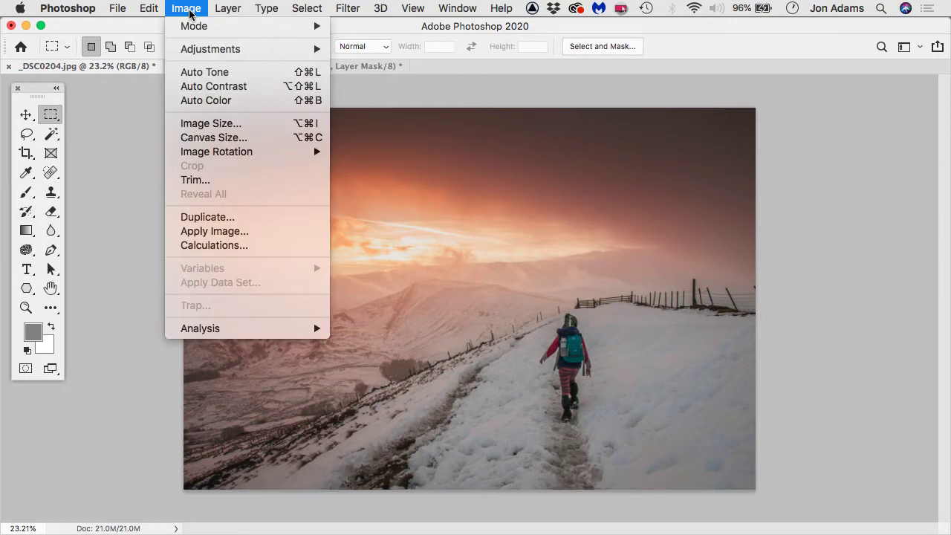
{"action": "mouse_move", "coordinate": [209, 49]}
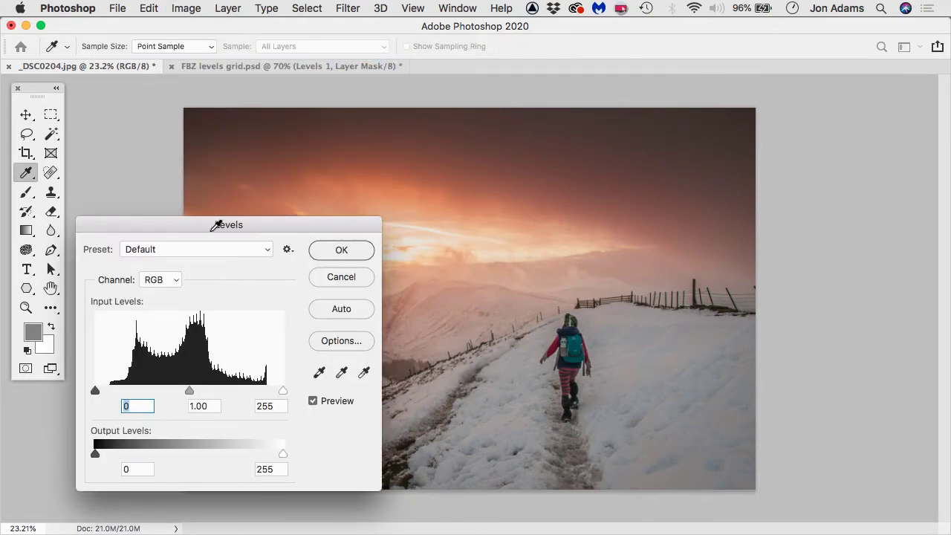
{"action": "left_click_drag", "start_coordinate": [207, 227], "coordinate": [202, 202]}
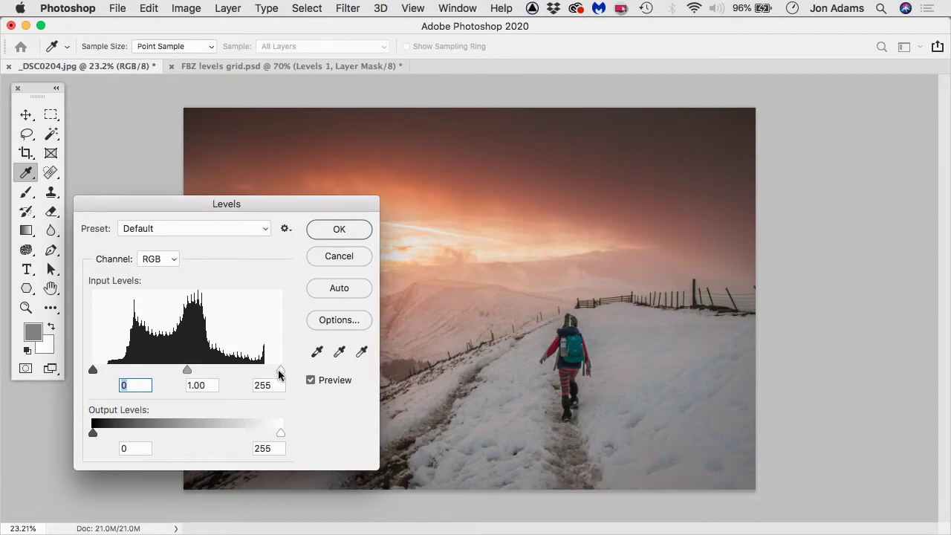
{"action": "mouse_move", "coordinate": [280, 374]}
{"action": "left_mouse_down"}
{"action": "mouse_move", "coordinate": [247, 372]}
{"action": "mouse_move", "coordinate": [280, 372]}
{"action": "left_mouse_up"}
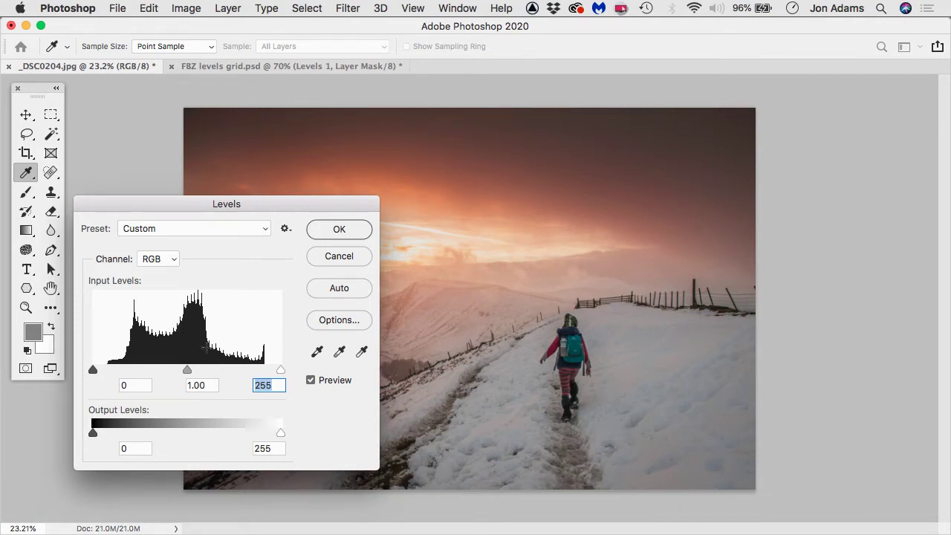
{"action": "left_click", "coordinate": [352, 257]}
{"action": "key", "text": "m"}
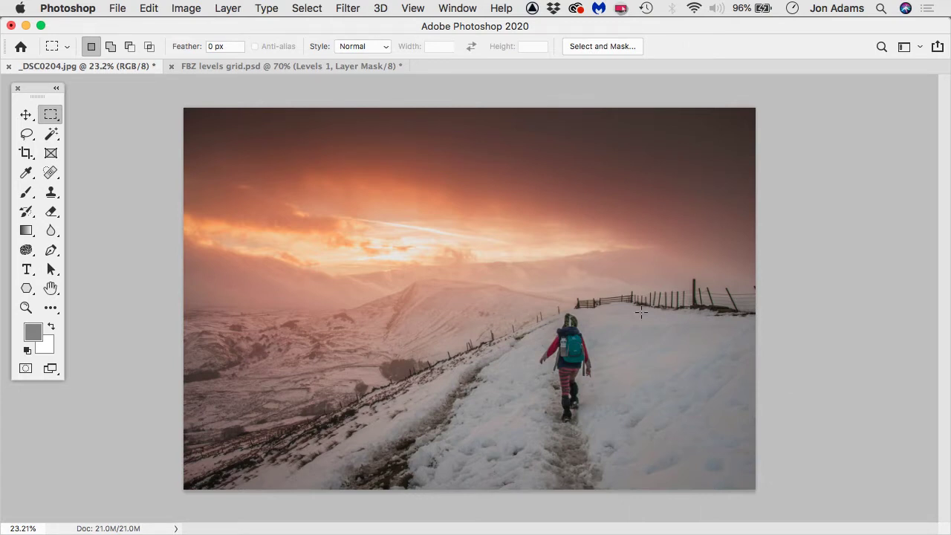
Step: Show a shortened Layers panel and add a Levels adjustment layer above the Background photo, with its properties moved clear of the layer list
{"action": "left_click", "coordinate": [457, 8]}
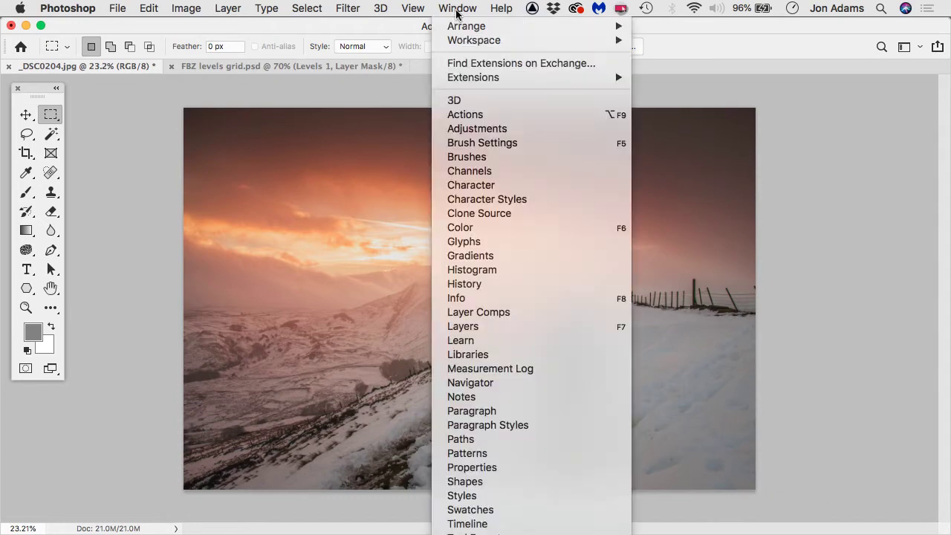
{"action": "left_click", "coordinate": [477, 329]}
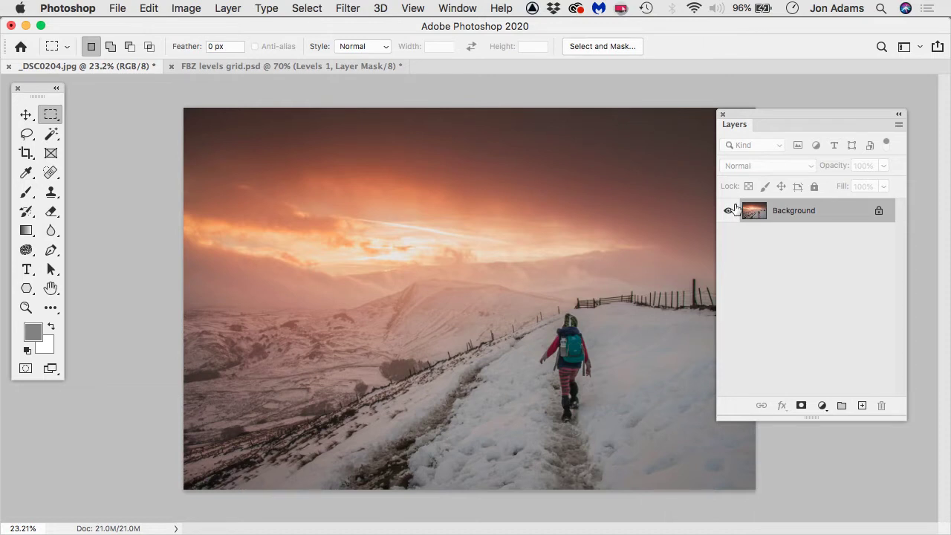
{"action": "left_click_drag", "start_coordinate": [906, 420], "coordinate": [901, 340]}
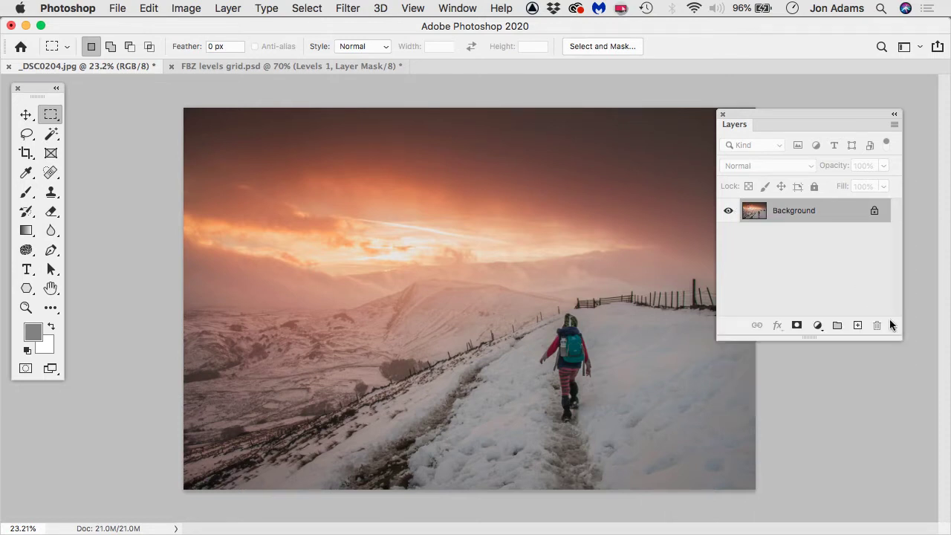
{"action": "left_click", "coordinate": [817, 326]}
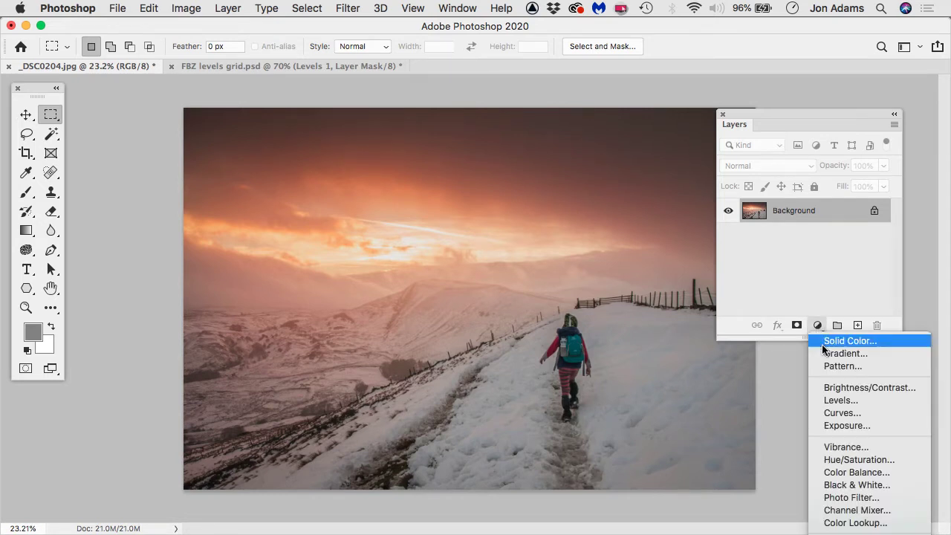
{"action": "left_click", "coordinate": [849, 402]}
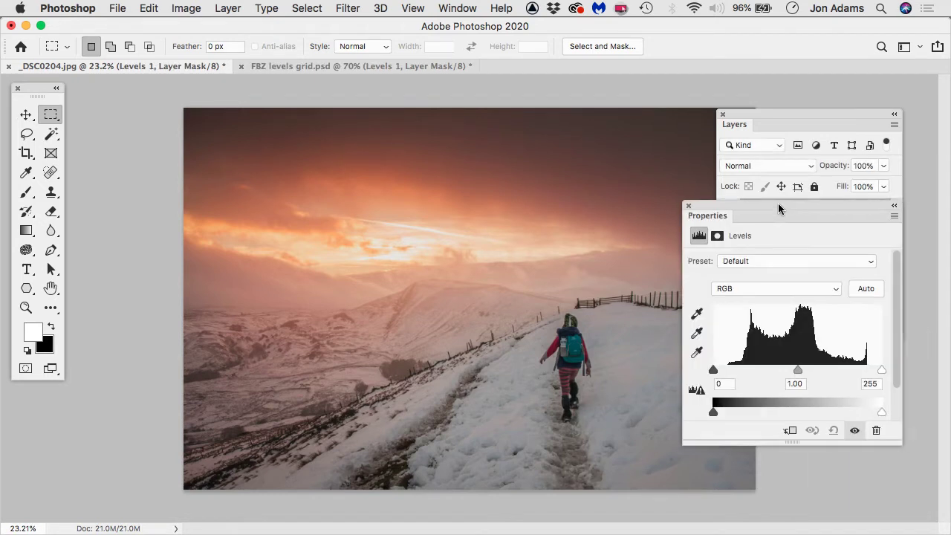
{"action": "left_click_drag", "start_coordinate": [778, 206], "coordinate": [229, 208]}
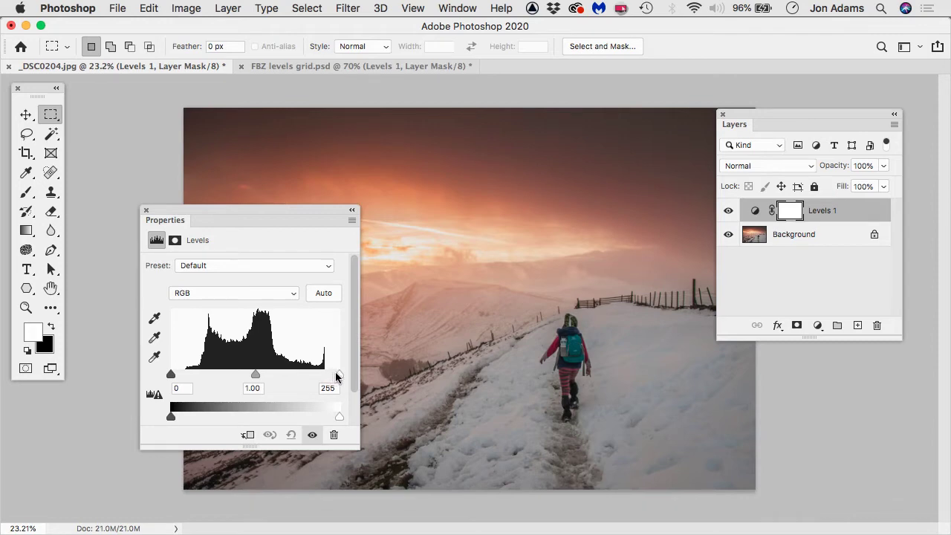
Step: Lower the Levels white input to 203 and toggle the adjustment layer's visibility to compare the photo before and after
{"action": "mouse_move", "coordinate": [338, 375]}
{"action": "left_mouse_down"}
{"action": "mouse_move", "coordinate": [296, 370]}
{"action": "mouse_move", "coordinate": [351, 374]}
{"action": "left_mouse_up"}
{"action": "left_click_drag", "start_coordinate": [338, 375], "coordinate": [306, 373]}
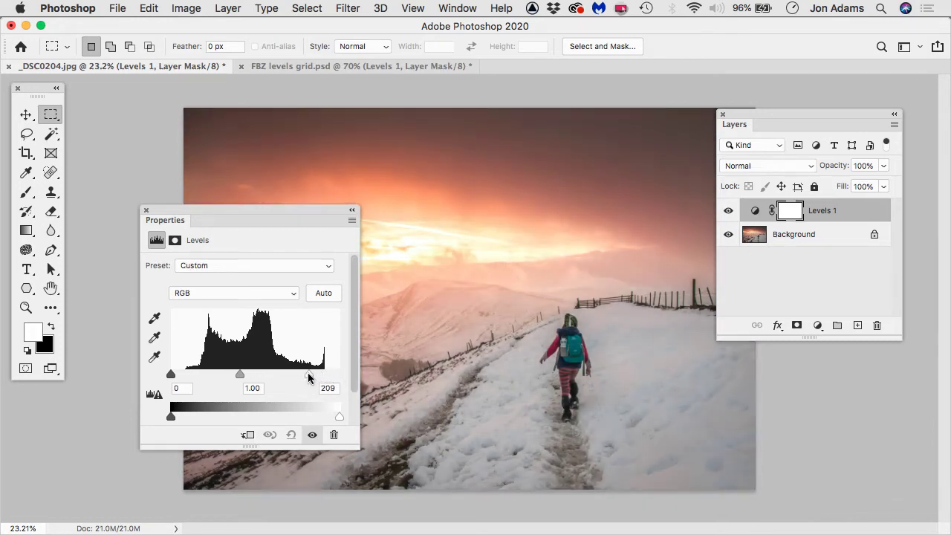
{"action": "left_click", "coordinate": [728, 210]}
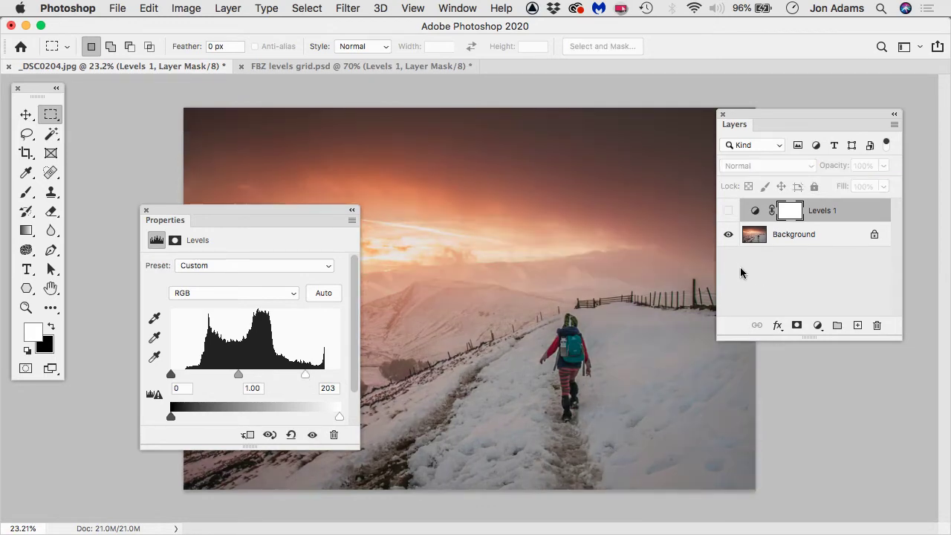
{"action": "left_click", "coordinate": [729, 211]}
{"action": "left_click", "coordinate": [729, 212]}
Step: Switch to the FBZ levels grid.psd document and clear the Layers and Levels properties panels away from the grid
{"action": "left_click", "coordinate": [301, 66]}
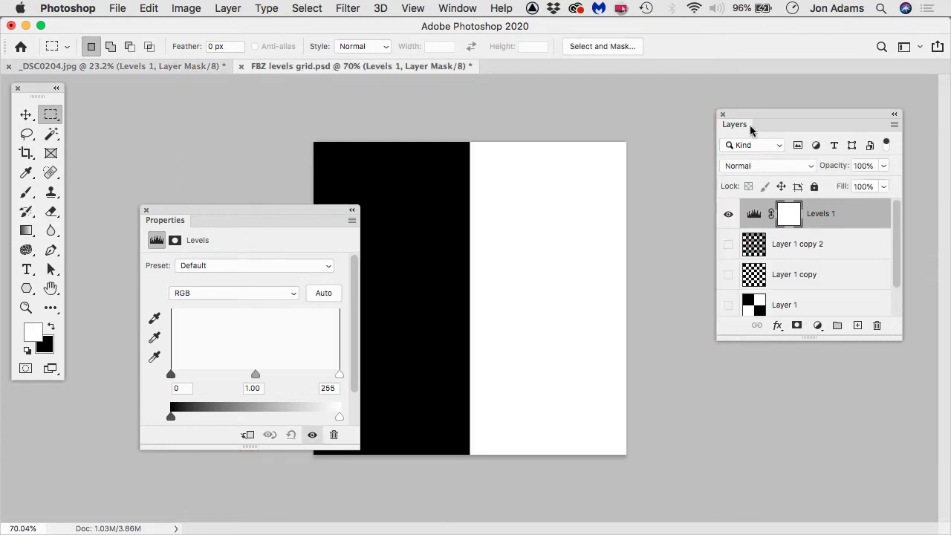
{"action": "left_click_drag", "start_coordinate": [749, 115], "coordinate": [950, 59]}
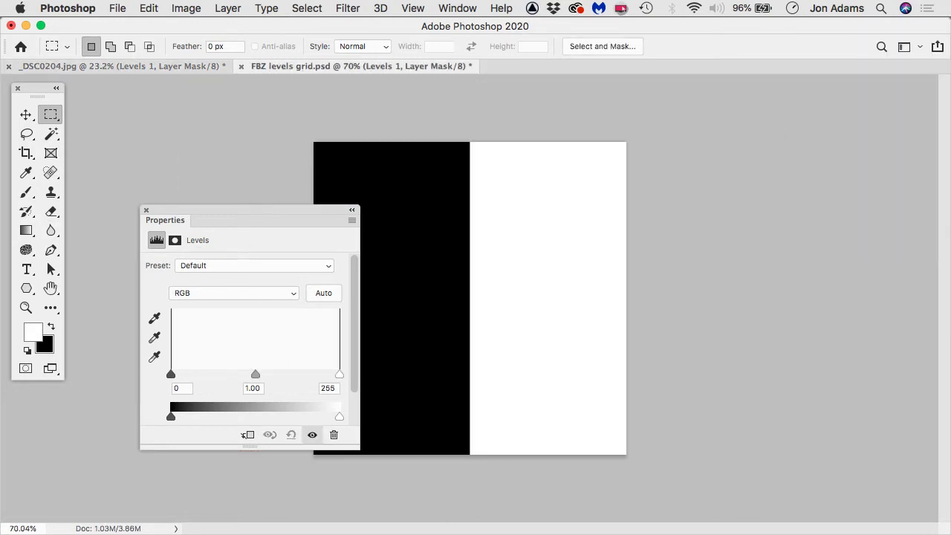
{"action": "left_click_drag", "start_coordinate": [194, 210], "coordinate": [732, 180]}
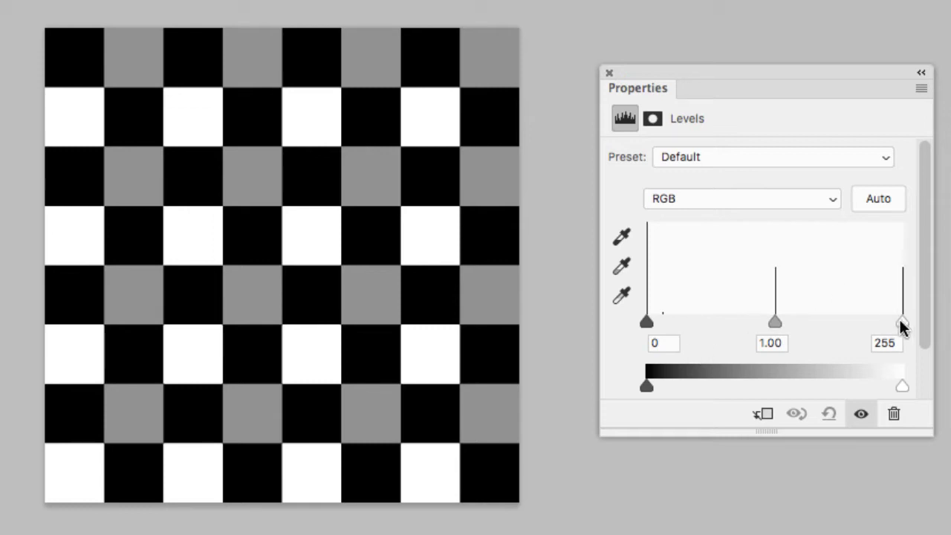
Step: Try the grid's Levels white input at 128 and its black input at 128, restoring them to 255 and 0
{"action": "left_click_drag", "start_coordinate": [903, 327], "coordinate": [775, 330]}
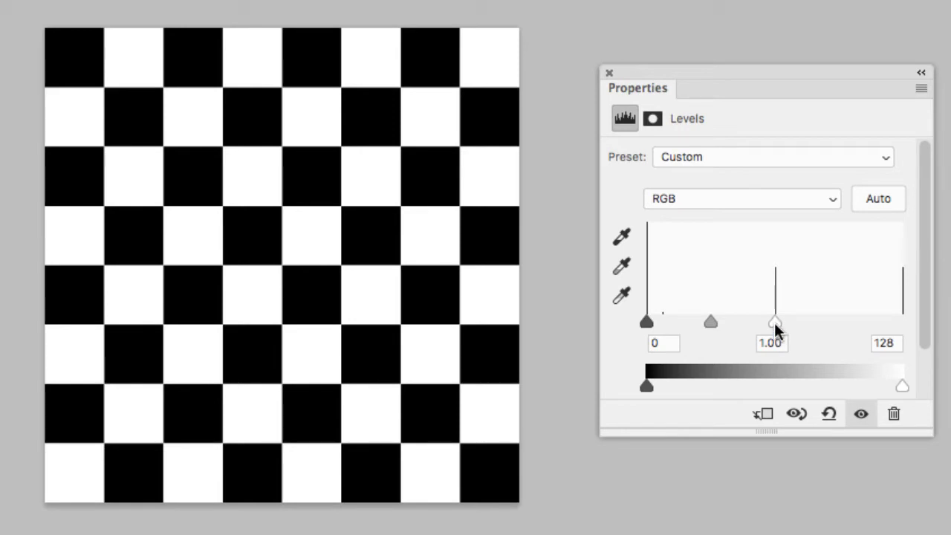
{"action": "left_click_drag", "start_coordinate": [775, 326], "coordinate": [902, 325]}
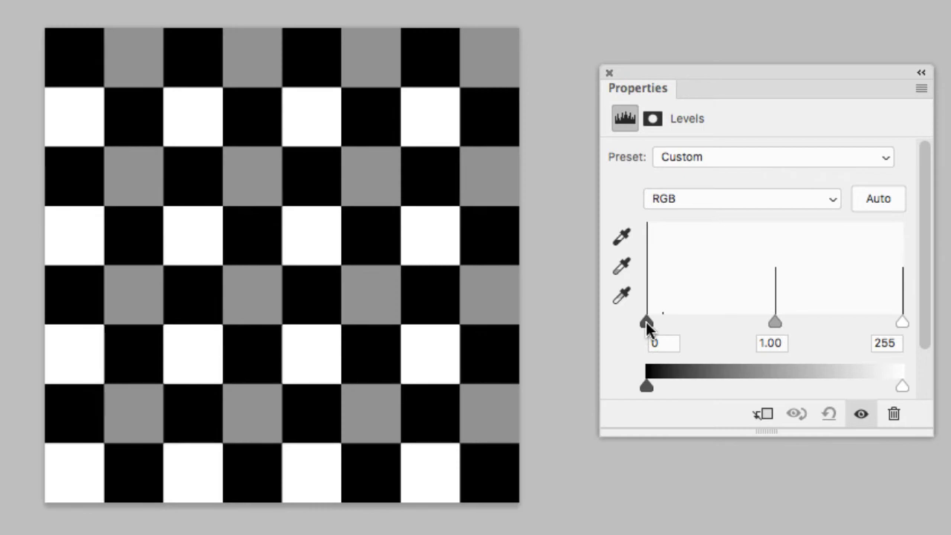
{"action": "left_click_drag", "start_coordinate": [646, 329], "coordinate": [775, 333]}
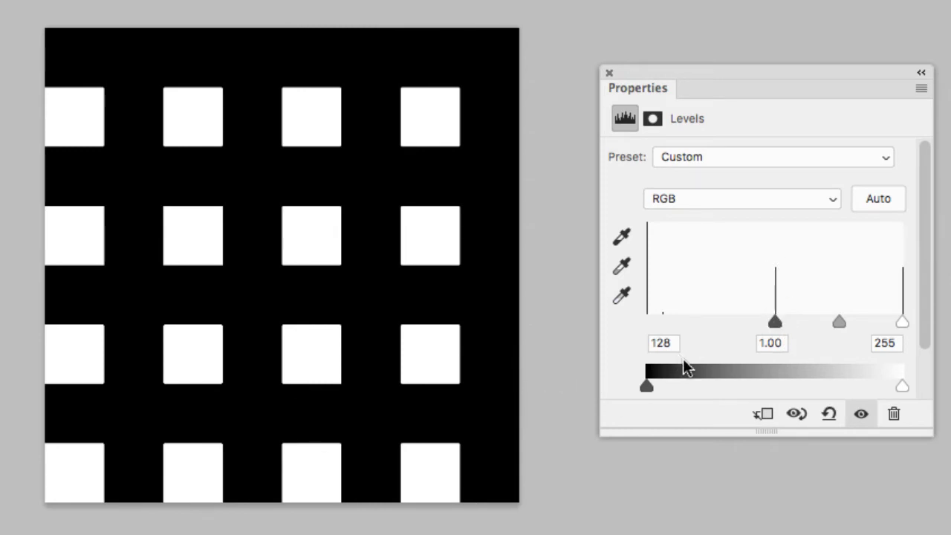
{"action": "left_click_drag", "start_coordinate": [773, 323], "coordinate": [648, 324]}
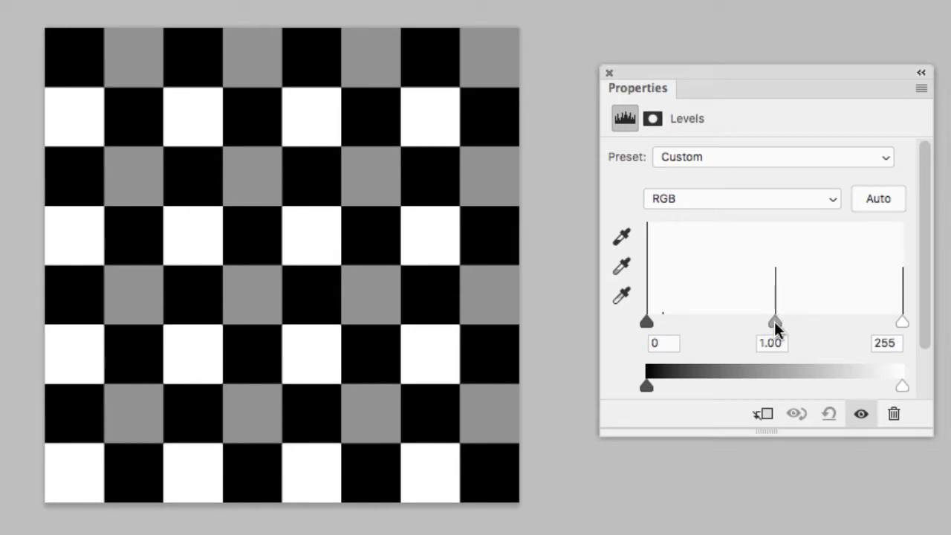
{"action": "mouse_move", "coordinate": [776, 327]}
{"action": "left_mouse_down"}
{"action": "mouse_move", "coordinate": [648, 329]}
{"action": "mouse_move", "coordinate": [774, 331]}
{"action": "mouse_move", "coordinate": [780, 316]}
{"action": "mouse_move", "coordinate": [773, 327]}
{"action": "mouse_move", "coordinate": [828, 324]}
{"action": "mouse_move", "coordinate": [905, 342]}
{"action": "mouse_move", "coordinate": [778, 339]}
{"action": "left_mouse_up"}
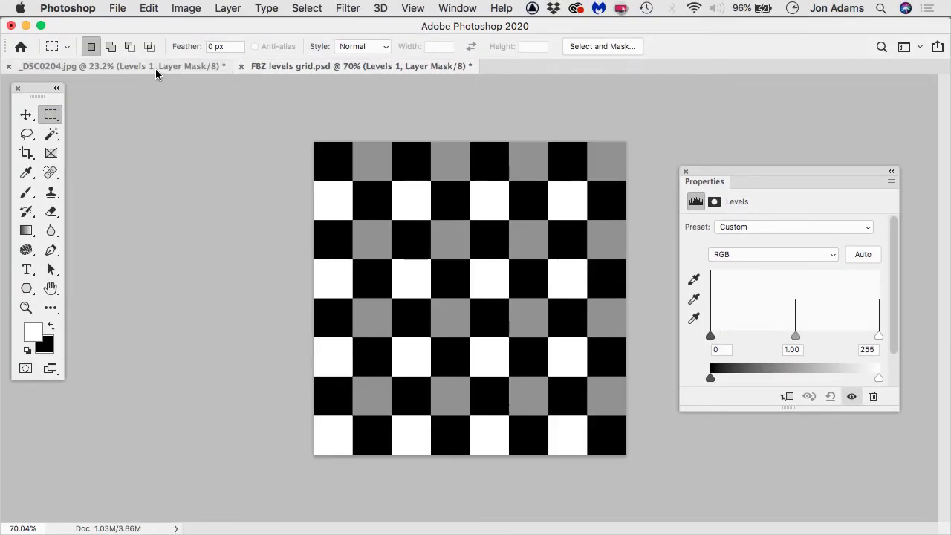
Step: Return to the _DSC0204.jpg photo and set its Levels black input to 21 and white input to 231
{"action": "left_click", "coordinate": [156, 69]}
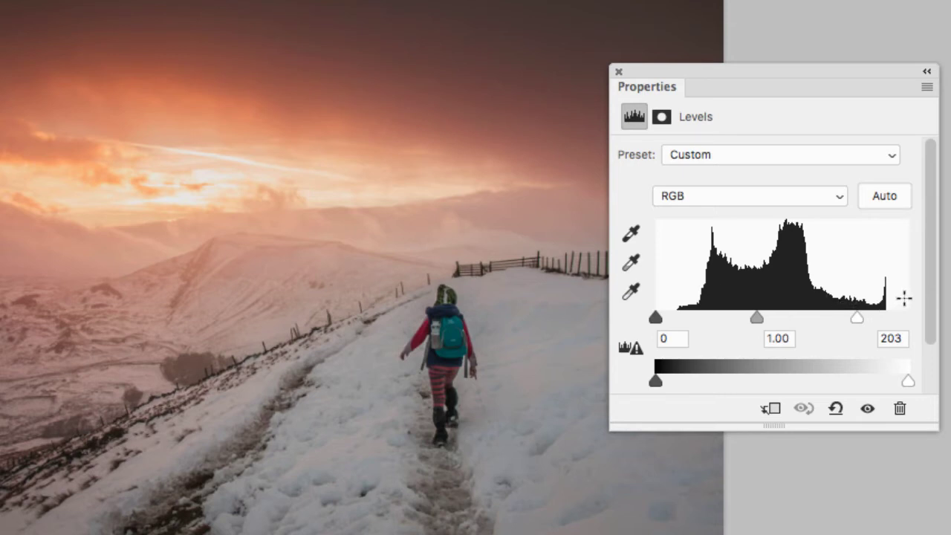
{"action": "left_click_drag", "start_coordinate": [857, 316], "coordinate": [925, 321]}
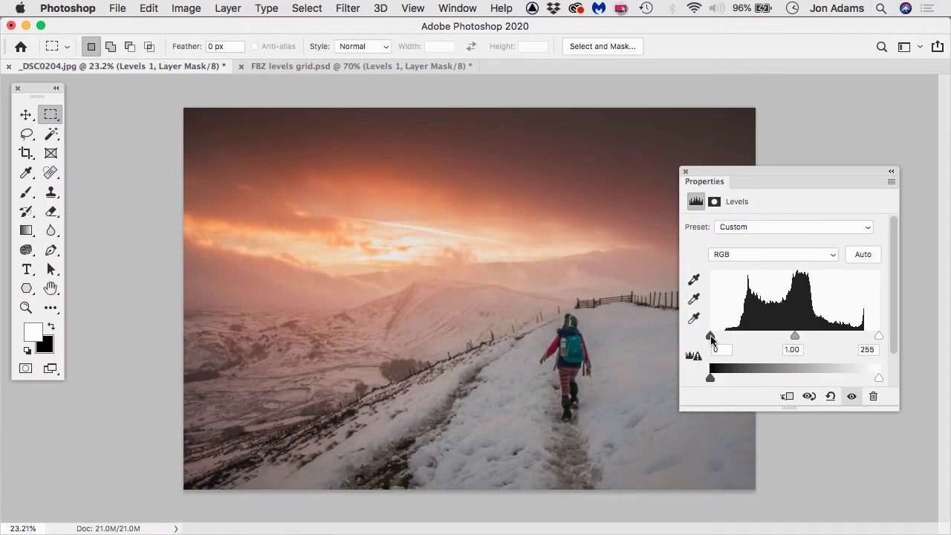
{"action": "left_click_drag", "start_coordinate": [711, 338], "coordinate": [725, 340]}
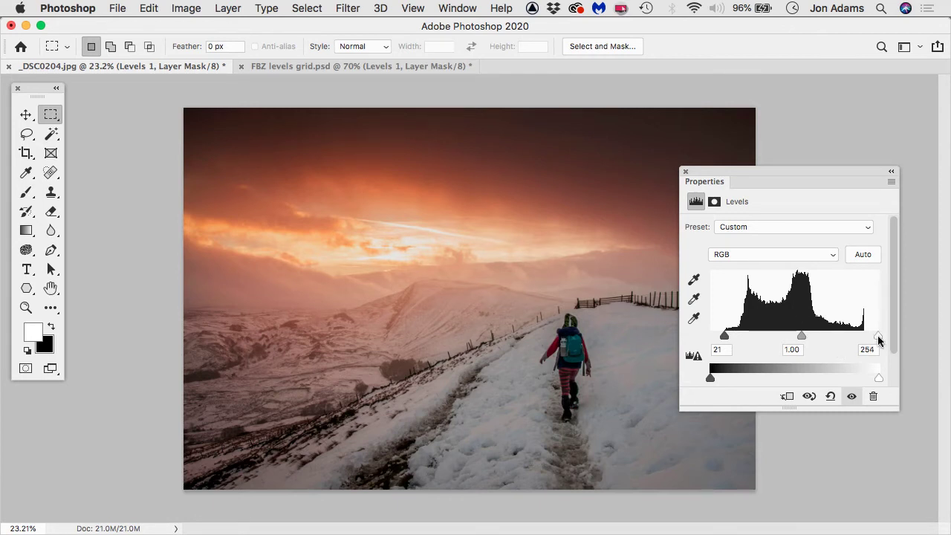
{"action": "left_click_drag", "start_coordinate": [880, 340], "coordinate": [864, 342]}
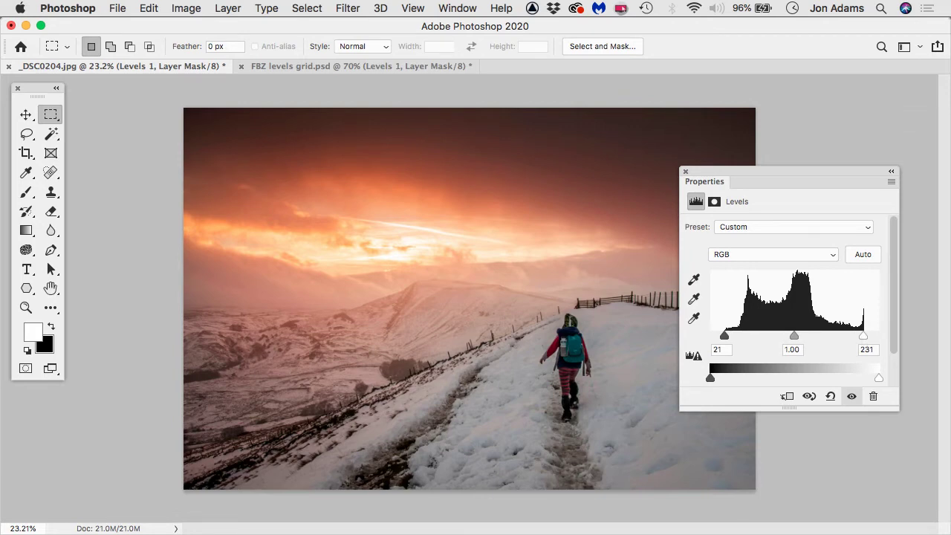
Step: Show the Layers panel again and toggle the Levels adjustment layer off and on to compare the photo
{"action": "key", "text": "F7"}
{"action": "left_click_drag", "start_coordinate": [592, 21], "coordinate": [195, 187]}
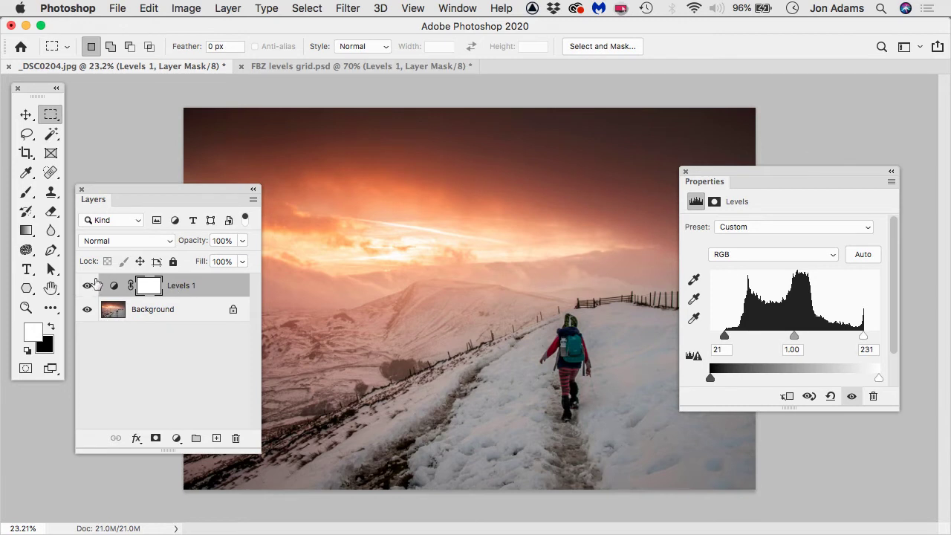
{"action": "left_click", "coordinate": [88, 286]}
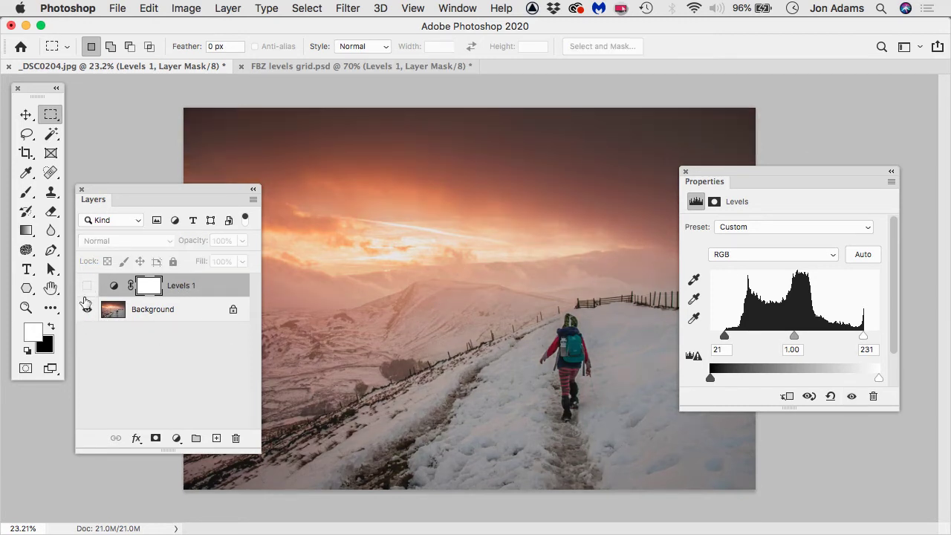
{"action": "left_click", "coordinate": [87, 286]}
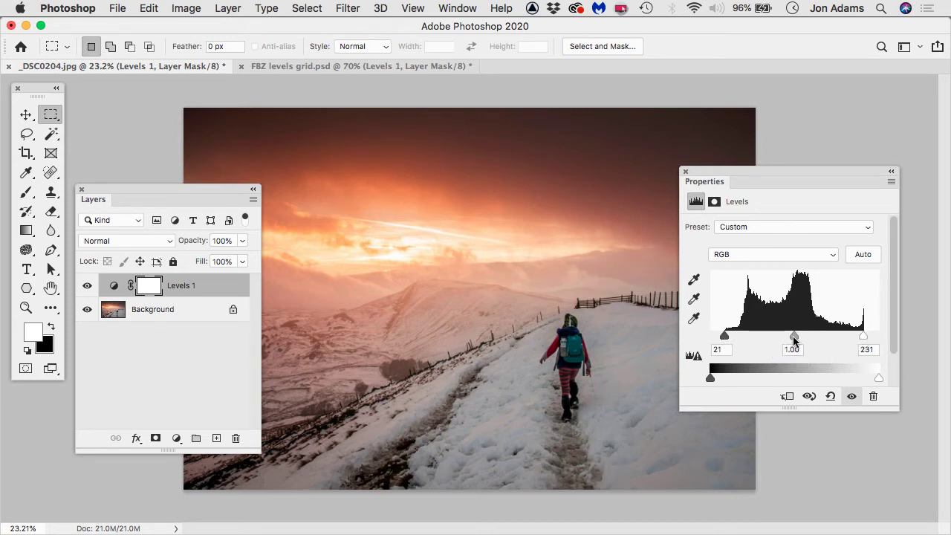
Step: Try the Levels midtone input at 1.65 and at 0.76, bringing it back to 1.00
{"action": "left_click_drag", "start_coordinate": [793, 341], "coordinate": [770, 342]}
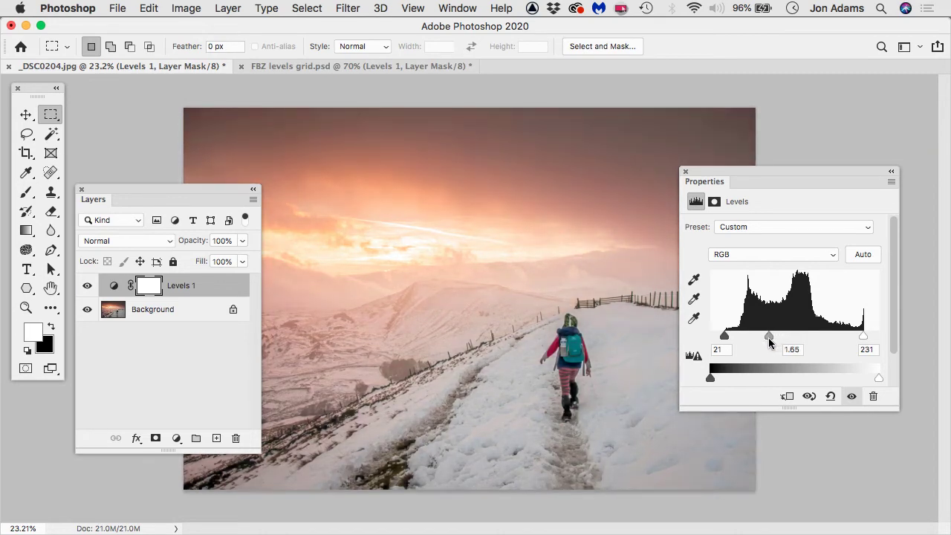
{"action": "left_click_drag", "start_coordinate": [770, 342], "coordinate": [796, 342]}
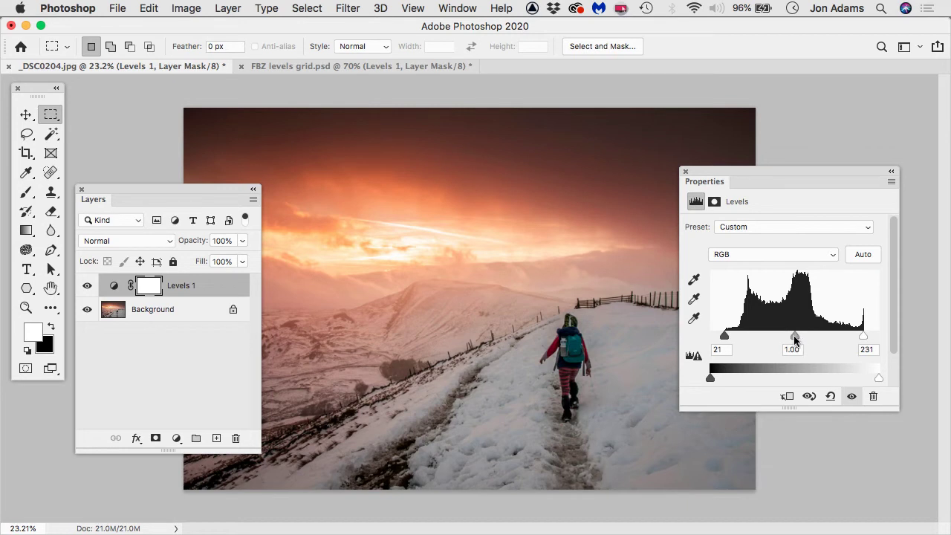
{"action": "mouse_move", "coordinate": [795, 340]}
{"action": "left_mouse_down"}
{"action": "mouse_move", "coordinate": [784, 341]}
{"action": "mouse_move", "coordinate": [808, 340]}
{"action": "left_mouse_up"}
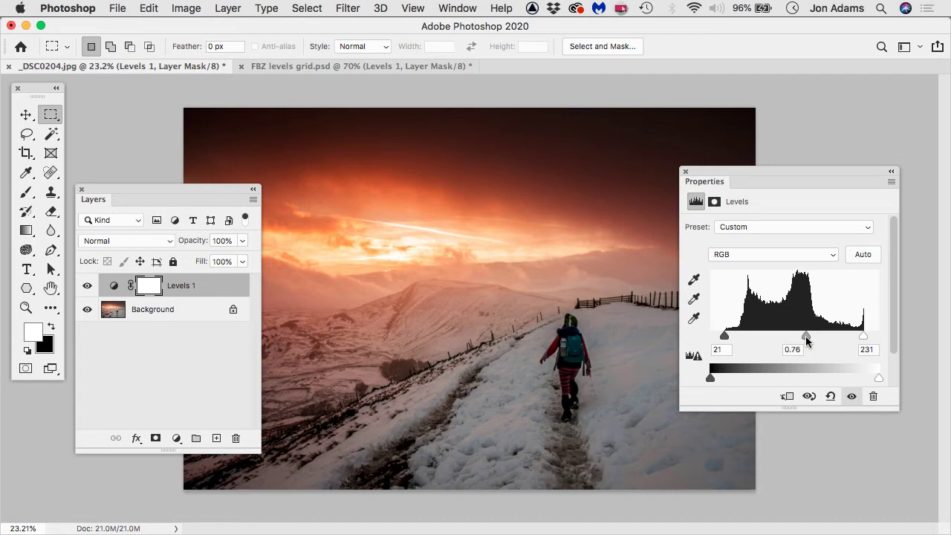
{"action": "left_click_drag", "start_coordinate": [807, 341], "coordinate": [795, 341]}
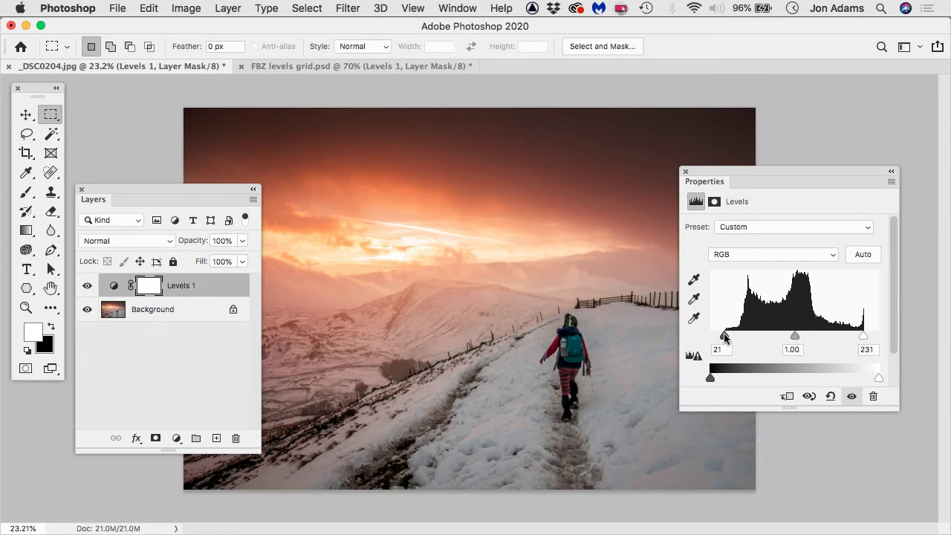
Step: Reset the Levels black input to 0 and the white input to 255
{"action": "left_click_drag", "start_coordinate": [724, 338], "coordinate": [710, 338]}
{"action": "left_click_drag", "start_coordinate": [864, 338], "coordinate": [896, 335]}
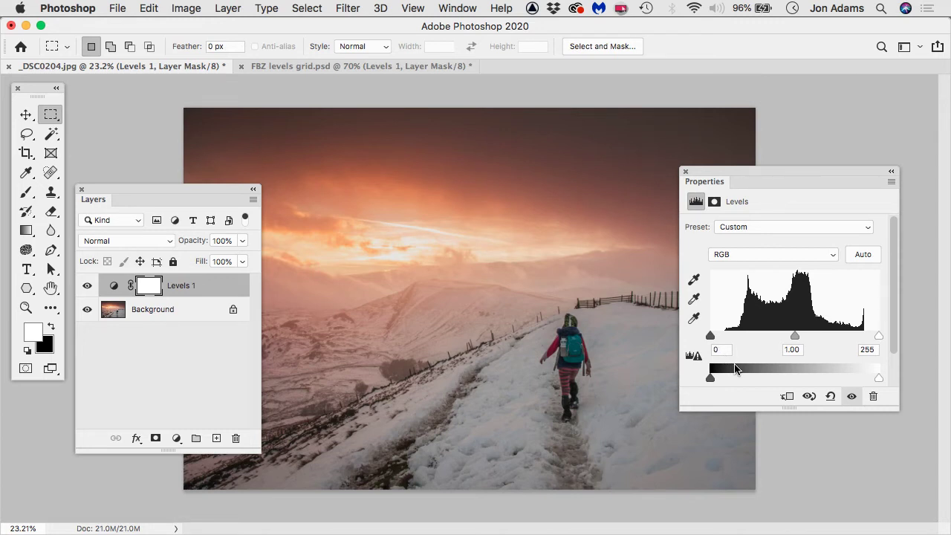
Step: Move the Properties and Layers panels outward so they uncover more of the photo
{"action": "left_click_drag", "start_coordinate": [749, 168], "coordinate": [800, 165]}
{"action": "left_click_drag", "start_coordinate": [177, 190], "coordinate": [105, 187]}
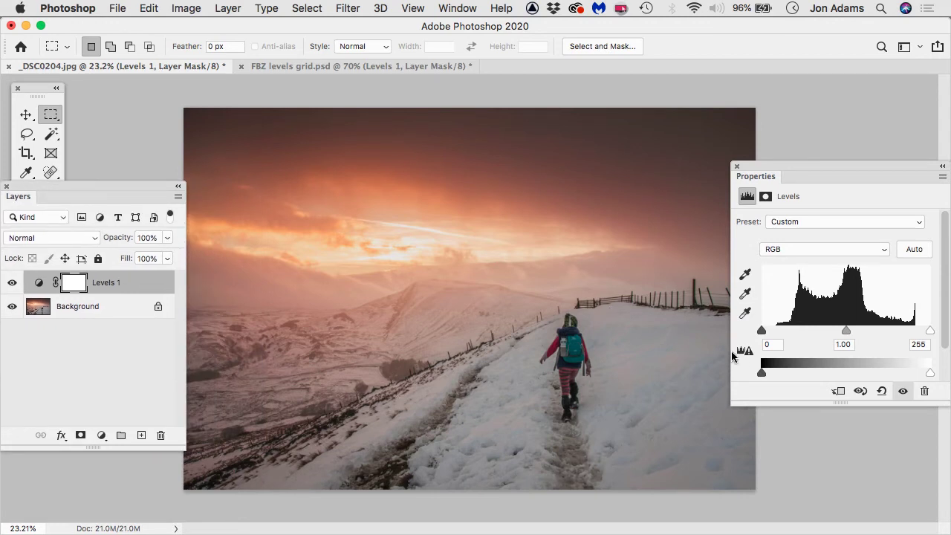
Step: Try the black point eyedropper on the dark sky in the photo's upper-left corner and on the snow beside the hiker
{"action": "left_click", "coordinate": [746, 277]}
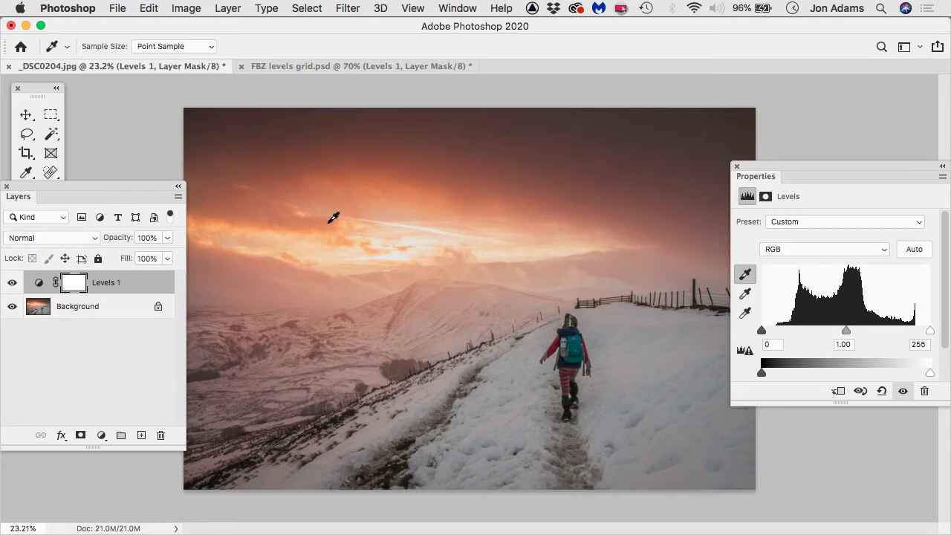
{"action": "left_click", "coordinate": [214, 115]}
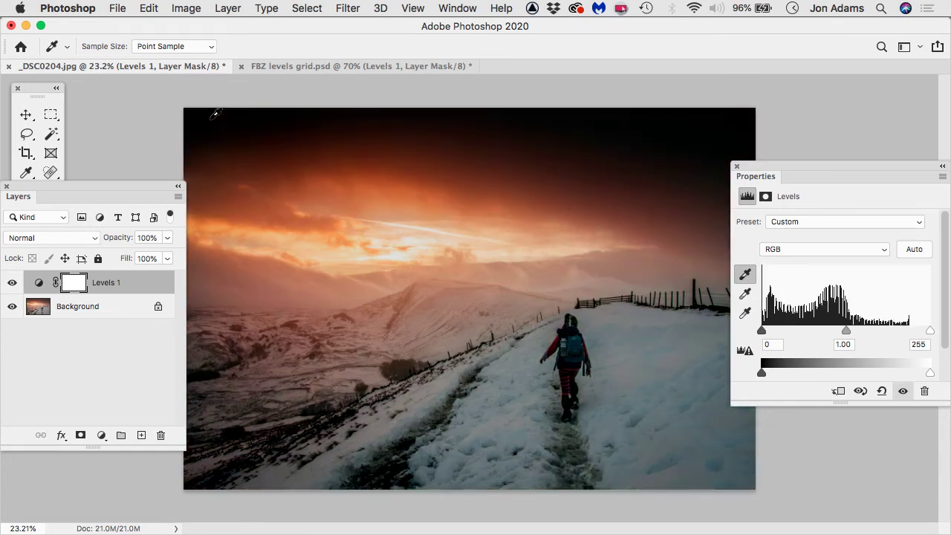
{"action": "left_click", "coordinate": [622, 375]}
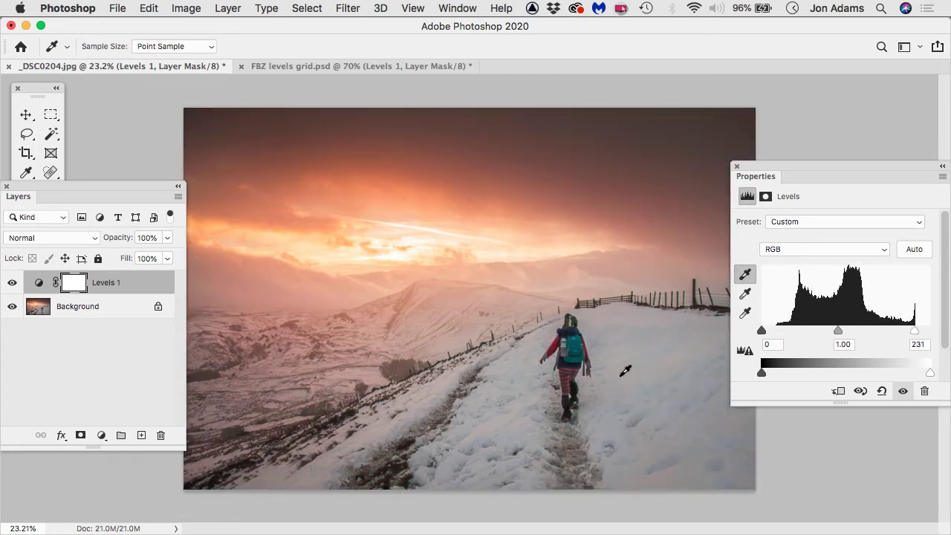
Step: Try the white point eyedropper on the darker moorland in the photo's lower-left area, and undo that sample
{"action": "left_click", "coordinate": [745, 313]}
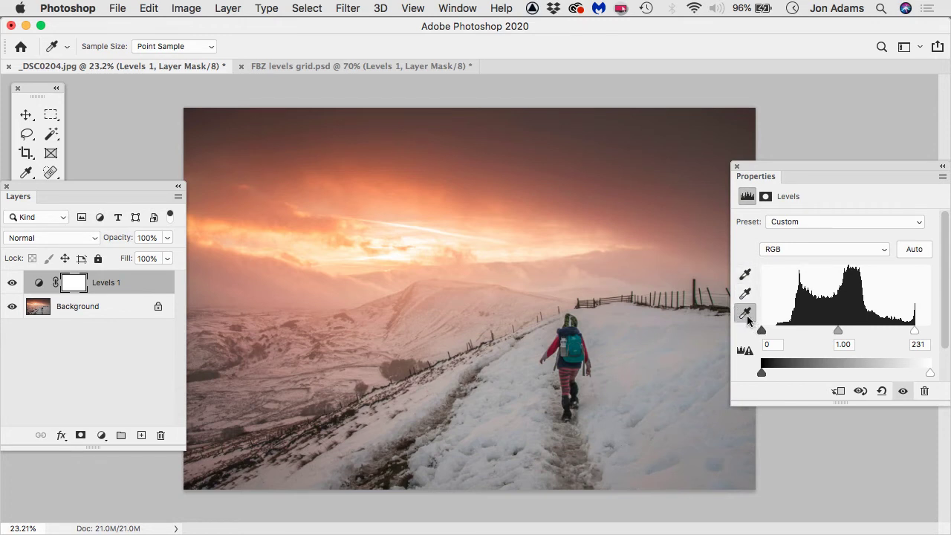
{"action": "left_click", "coordinate": [303, 388]}
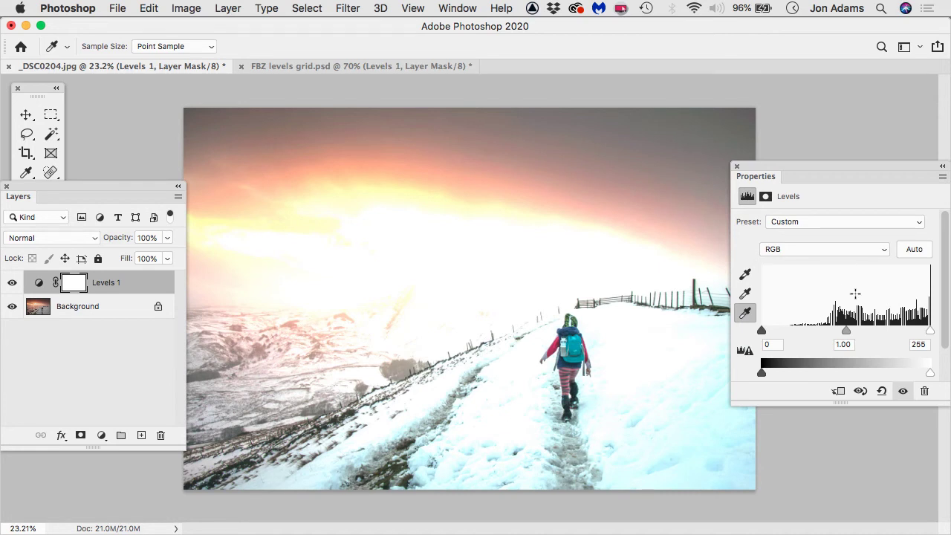
{"action": "key", "text": "super+z"}
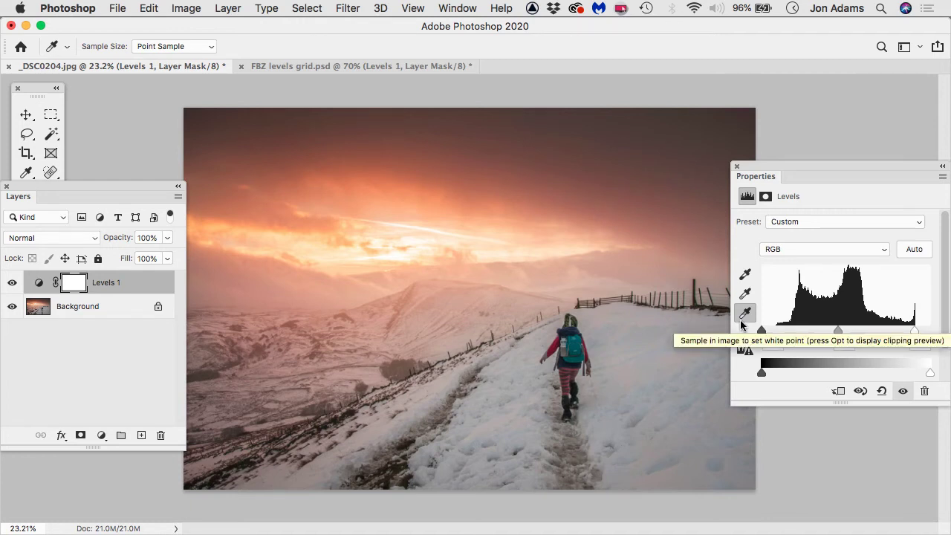
Step: Set the Levels black point by sampling the tall dark fence post at the edge of the snowfield
{"action": "left_click", "coordinate": [747, 275]}
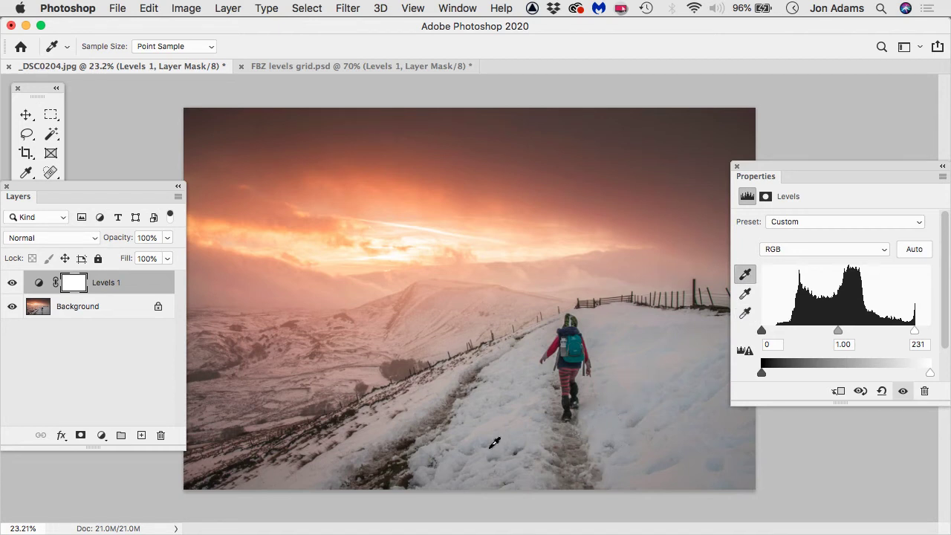
{"action": "scroll", "coordinate": [574, 408], "scroll_direction": "up", "scroll_amount": 5}
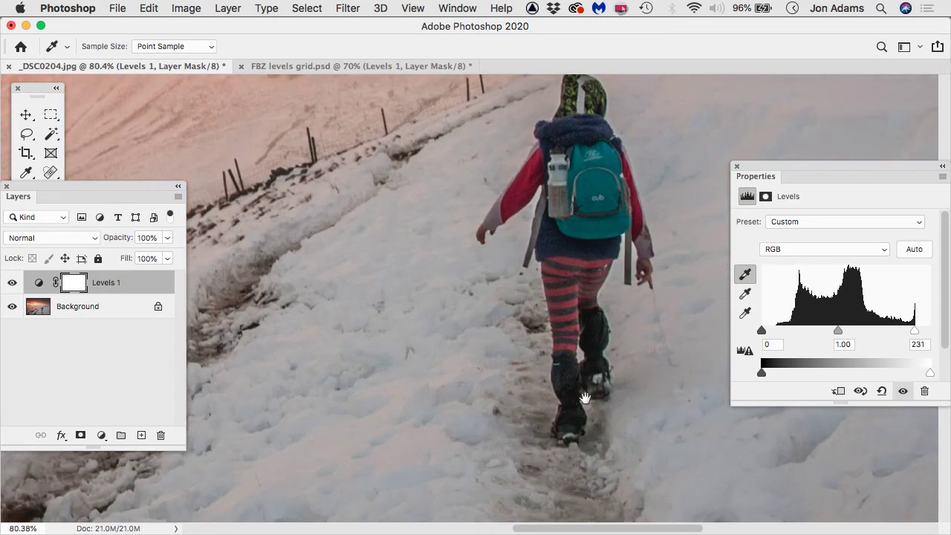
{"action": "scroll", "coordinate": [584, 396], "scroll_direction": "right", "scroll_amount": 10}
{"action": "scroll", "coordinate": [346, 320], "scroll_direction": "right", "scroll_amount": 5}
{"action": "scroll", "coordinate": [347, 320], "scroll_direction": "up", "scroll_amount": 2}
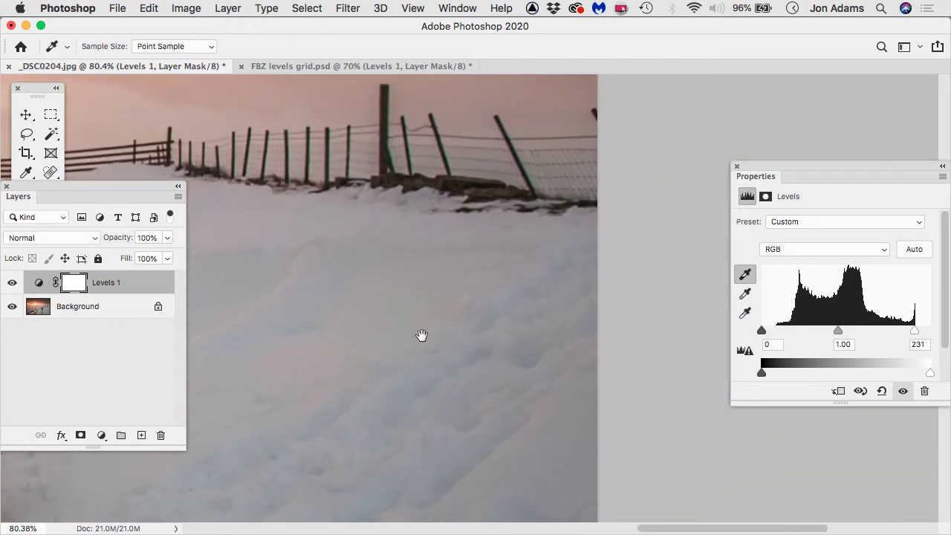
{"action": "left_click", "coordinate": [387, 169]}
{"action": "key", "text": "super+0"}
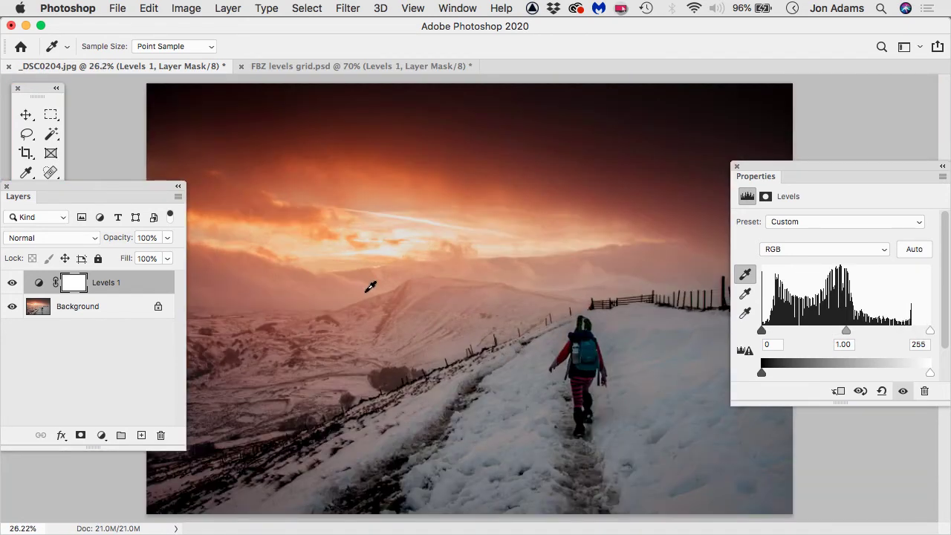
Step: Set the Levels white point by sampling the brightest cloud in the sunset
{"action": "scroll", "coordinate": [379, 293], "scroll_direction": "down", "scroll_amount": 2}
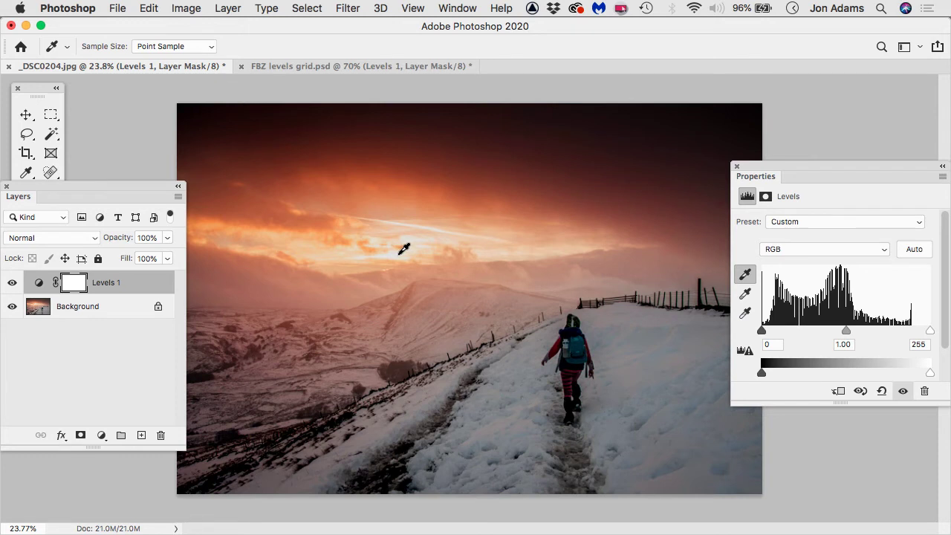
{"action": "left_click", "coordinate": [746, 315]}
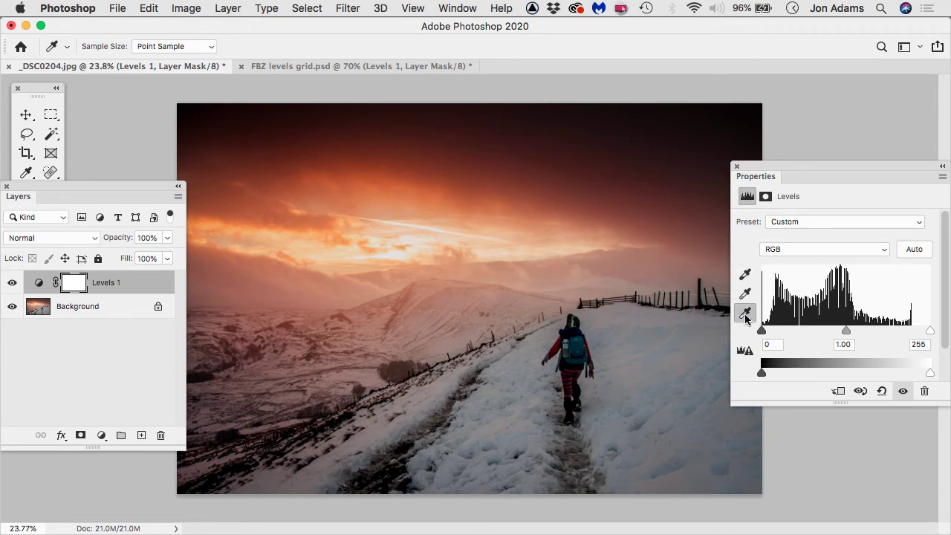
{"action": "left_click", "coordinate": [402, 253]}
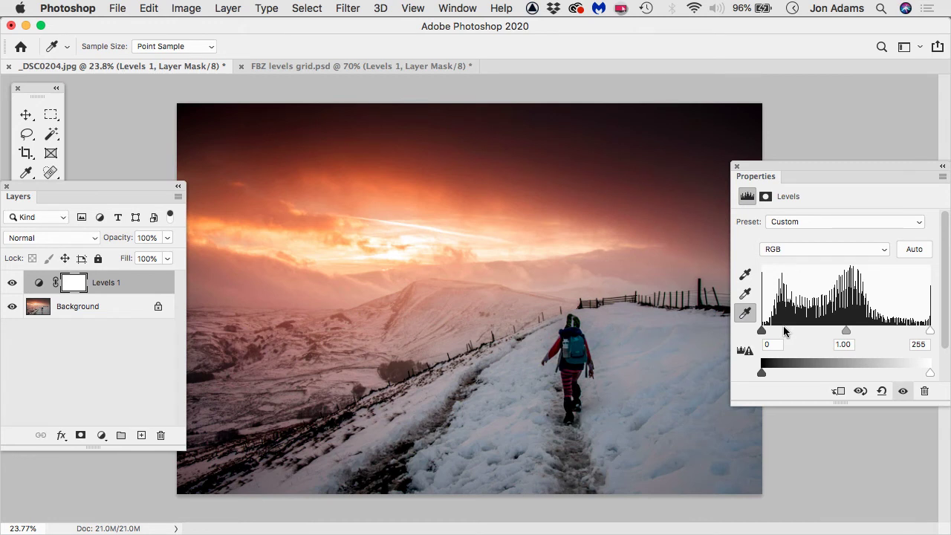
Step: Try the gray point eyedropper on the snow below the fence and on the orange sunset cloud
{"action": "left_click", "coordinate": [745, 294]}
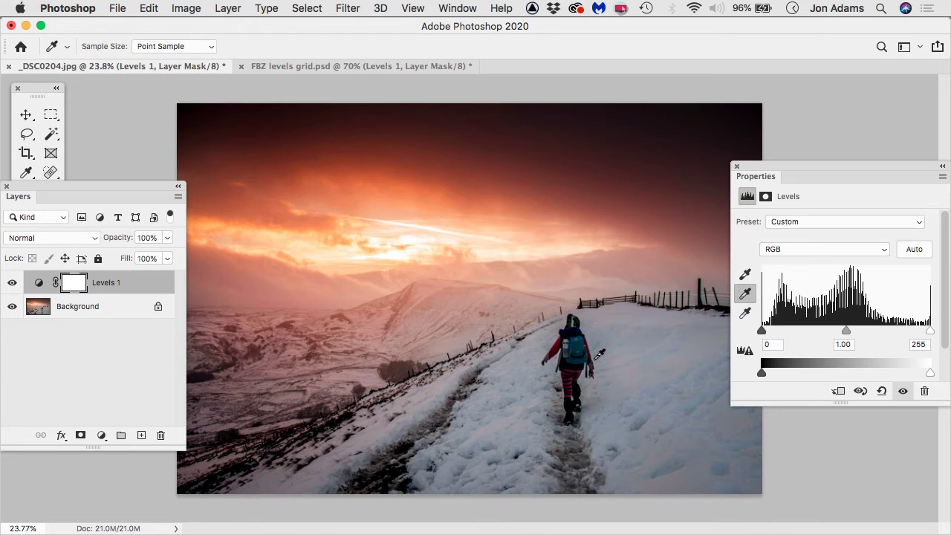
{"action": "left_click", "coordinate": [676, 348]}
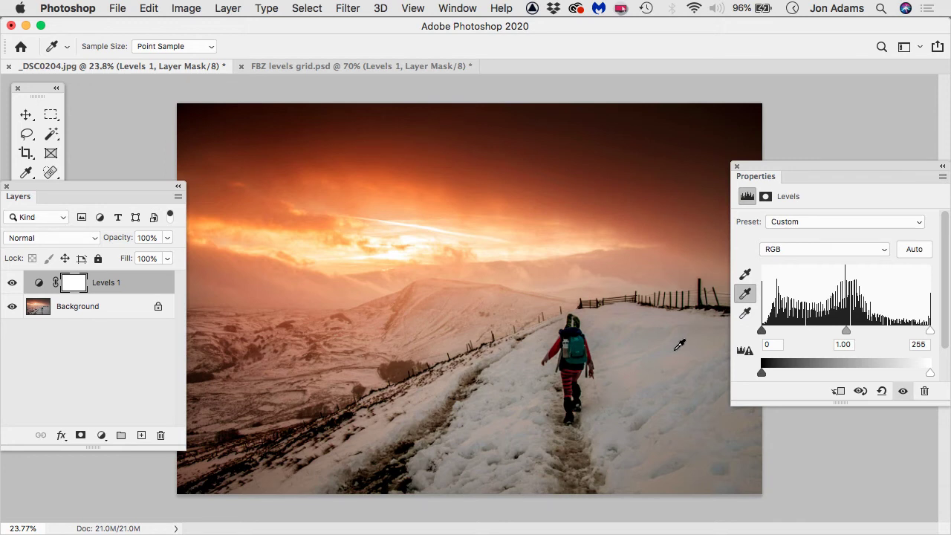
{"action": "left_click", "coordinate": [440, 197]}
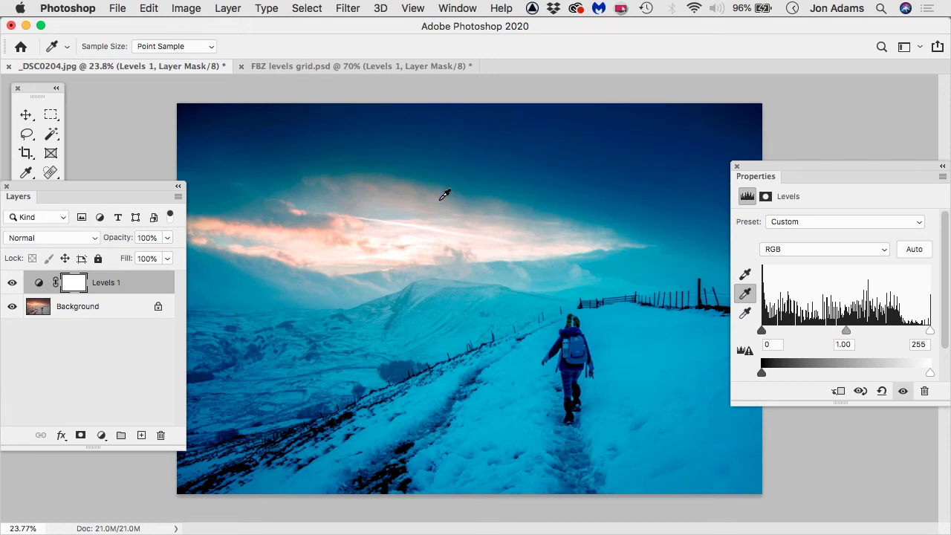
Step: Undo the eyedropper samples and earlier slider changes until the Levels adjustment is back to its Default preset
{"action": "left_click", "coordinate": [439, 201]}
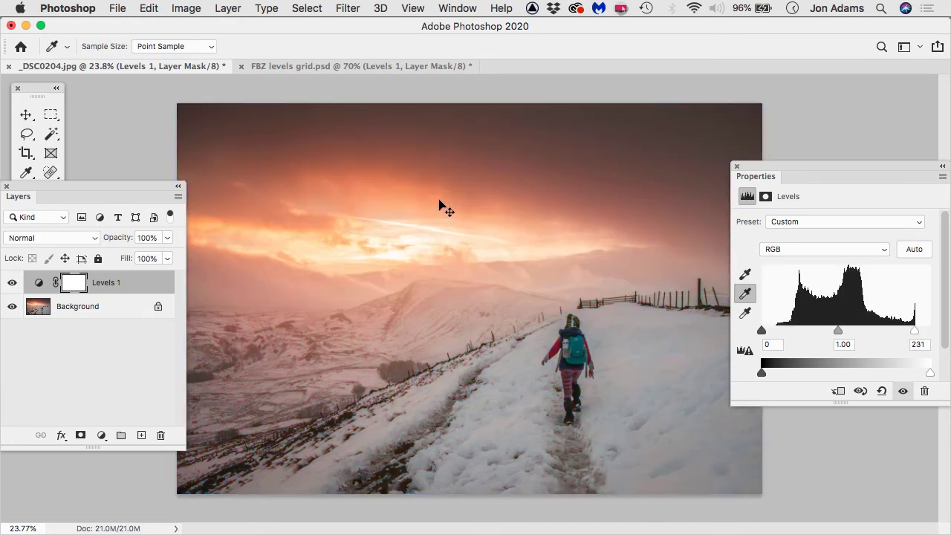
{"action": "key", "text": "super+z"}
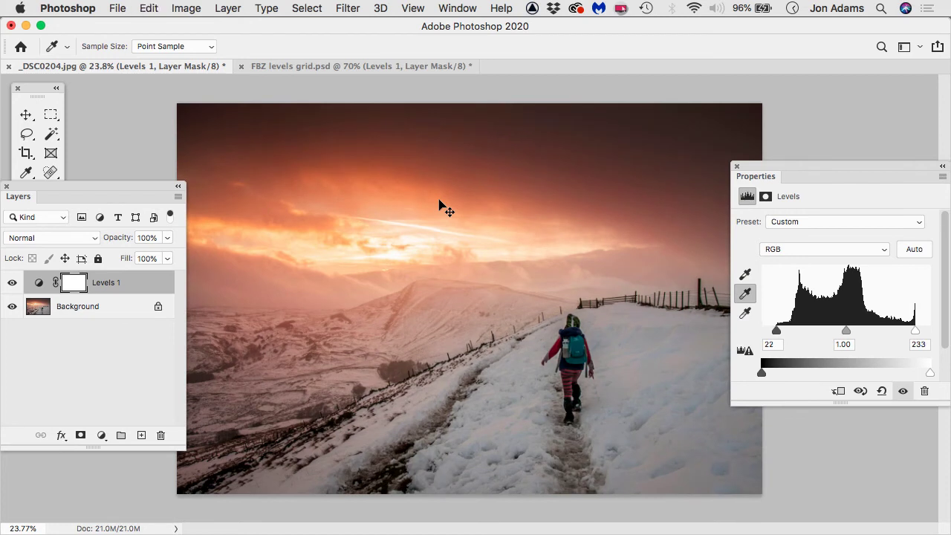
{"action": "key", "text": "super+z"}
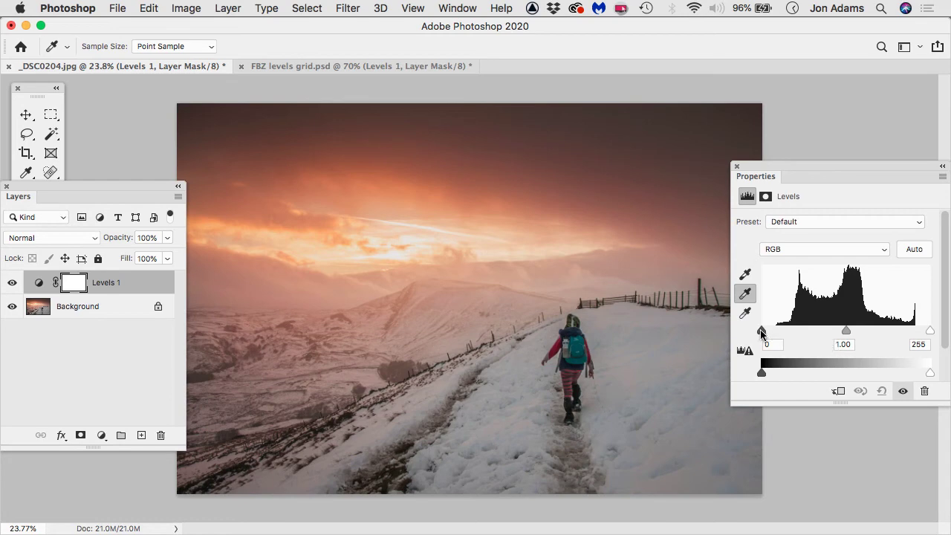
Step: Set the RGB Levels black input to 22 and white input to 230, keeping the midtone at 1.00
{"action": "left_click_drag", "start_coordinate": [761, 330], "coordinate": [777, 335]}
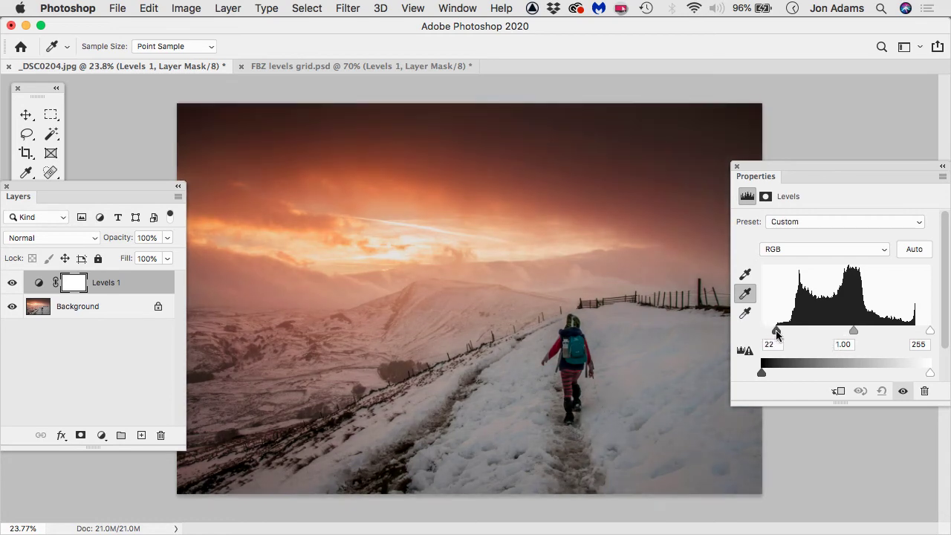
{"action": "left_click_drag", "start_coordinate": [930, 331], "coordinate": [915, 335]}
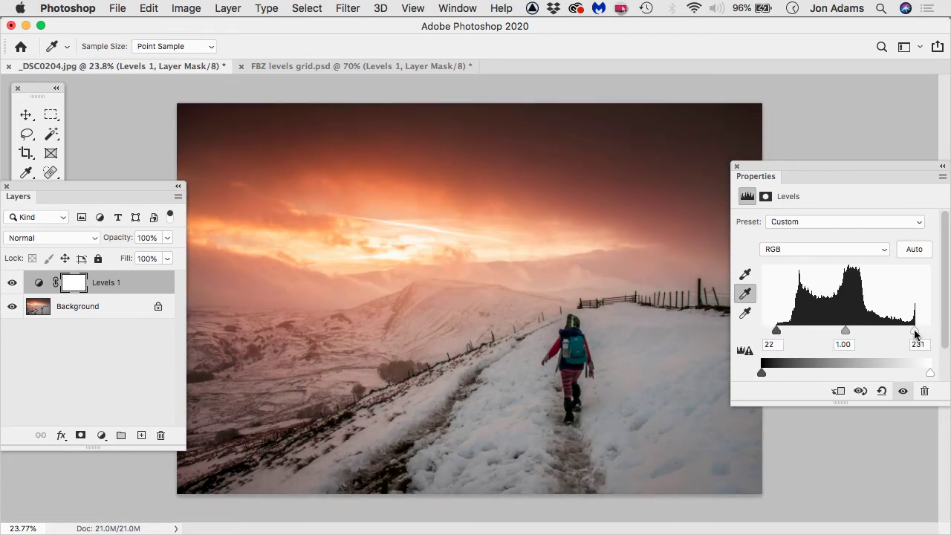
{"action": "left_click_drag", "start_coordinate": [846, 333], "coordinate": [844, 336]}
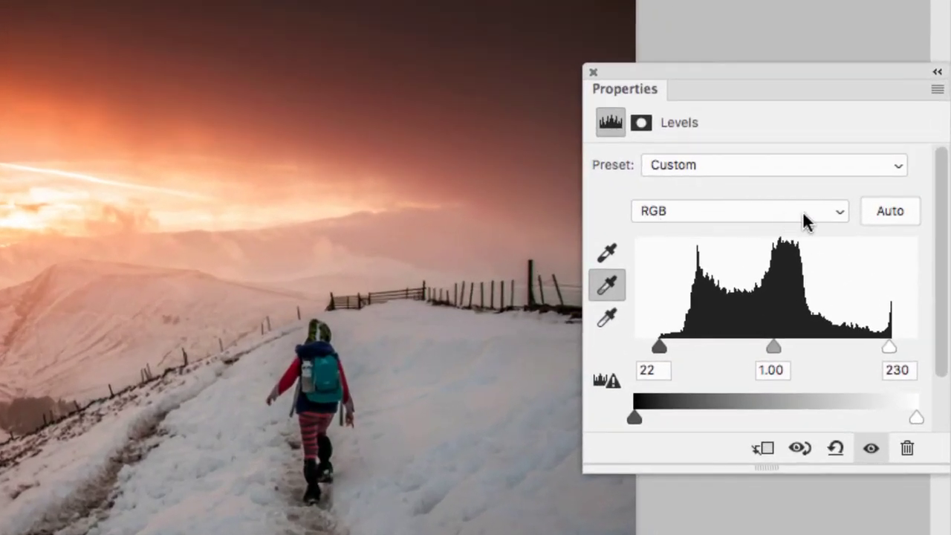
Step: Examine the Levels histograms of the Red, Green and Blue channels in turn
{"action": "left_click", "coordinate": [746, 210]}
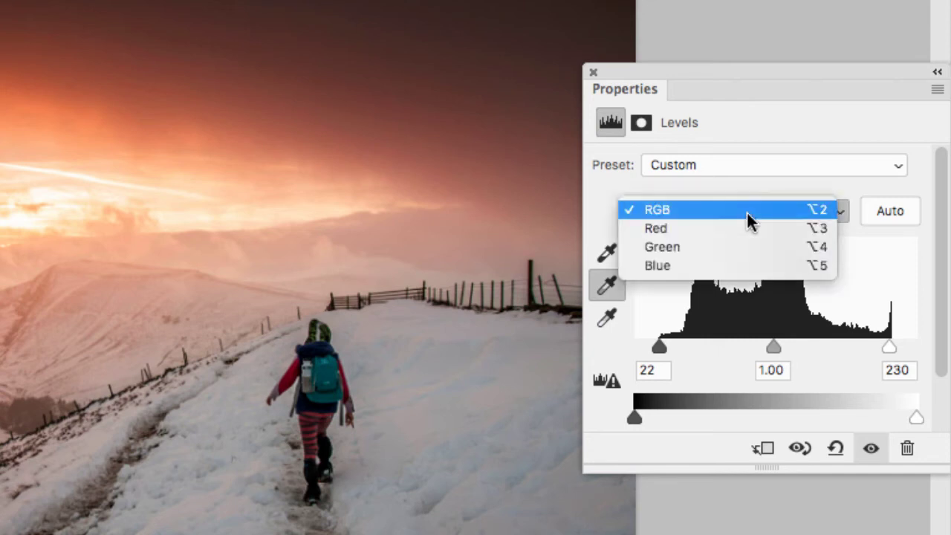
{"action": "left_click", "coordinate": [683, 227]}
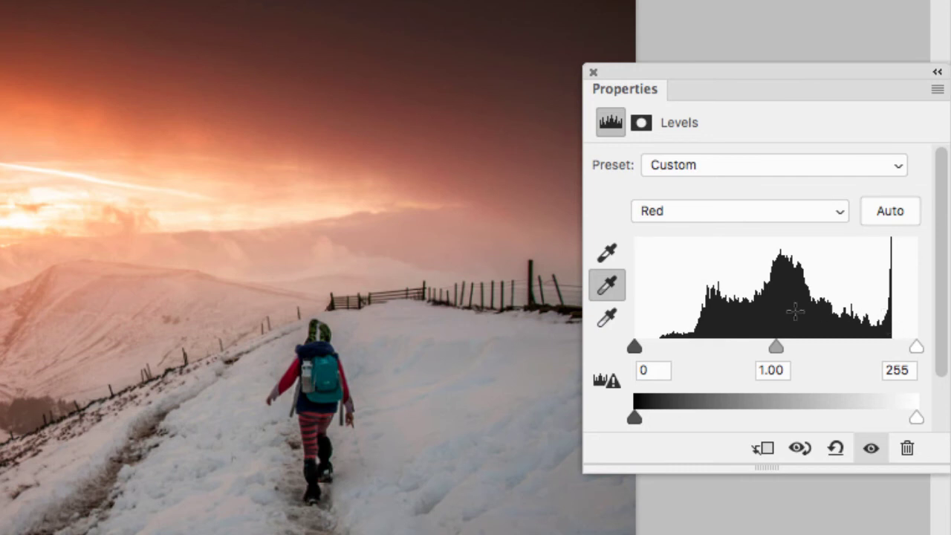
{"action": "left_click", "coordinate": [701, 217]}
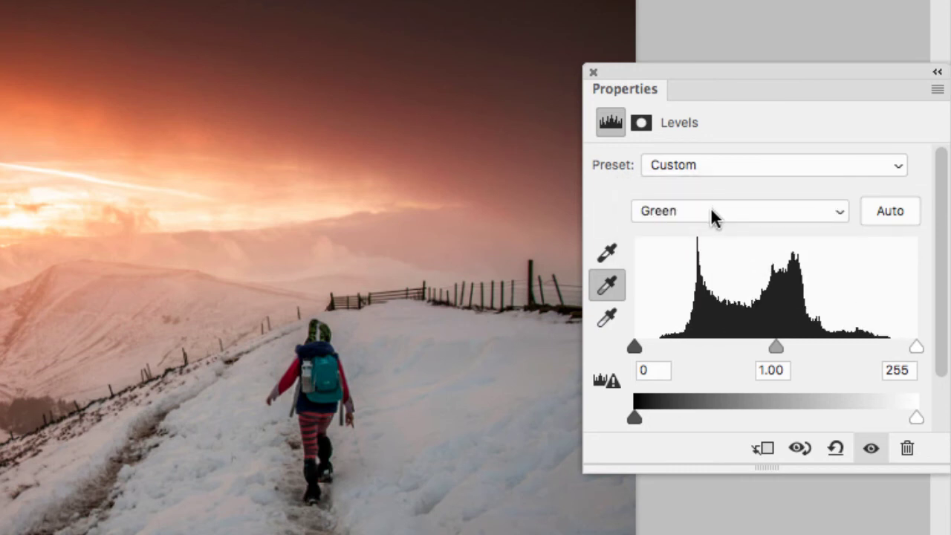
{"action": "left_click", "coordinate": [711, 210]}
{"action": "left_click", "coordinate": [716, 229]}
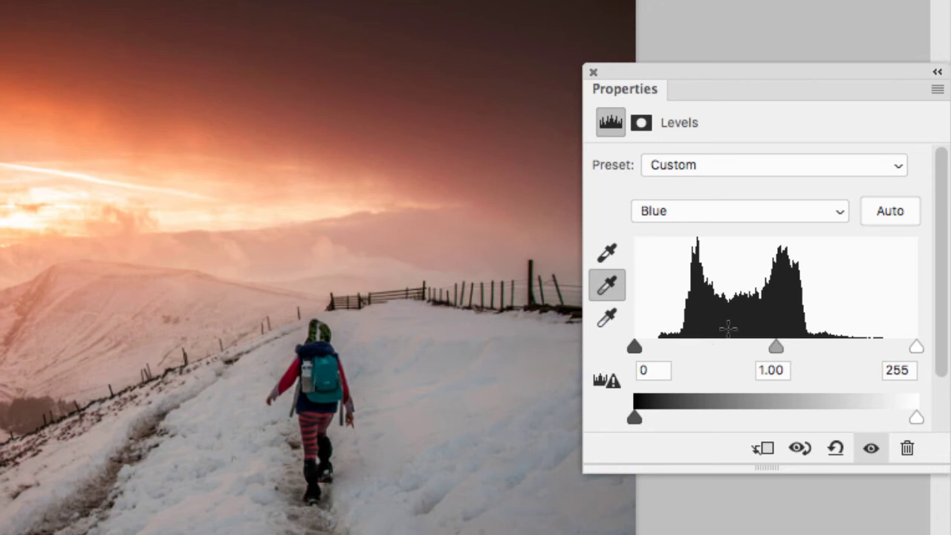
Step: Try the Red channel's midtone input at 1.53 and 0.54, settling on 1.14
{"action": "left_click", "coordinate": [688, 211]}
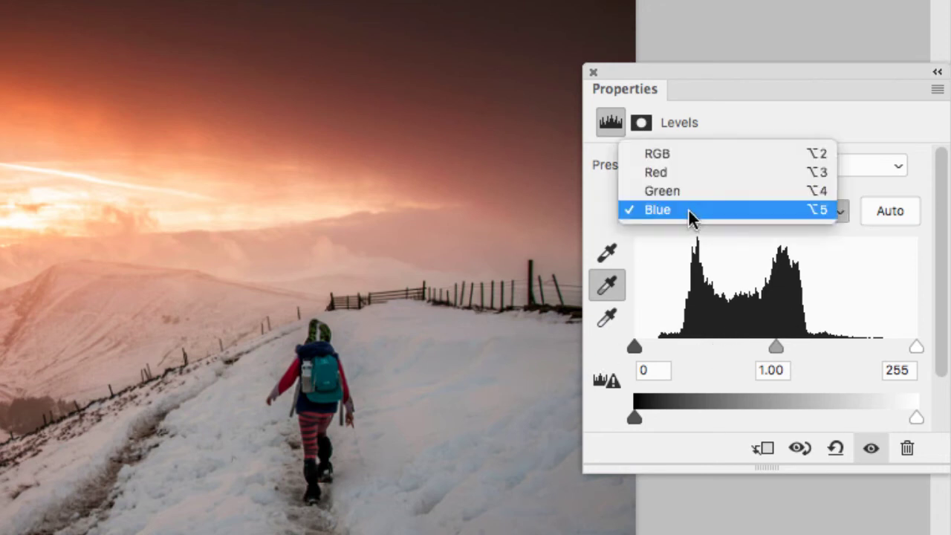
{"action": "left_click", "coordinate": [667, 171]}
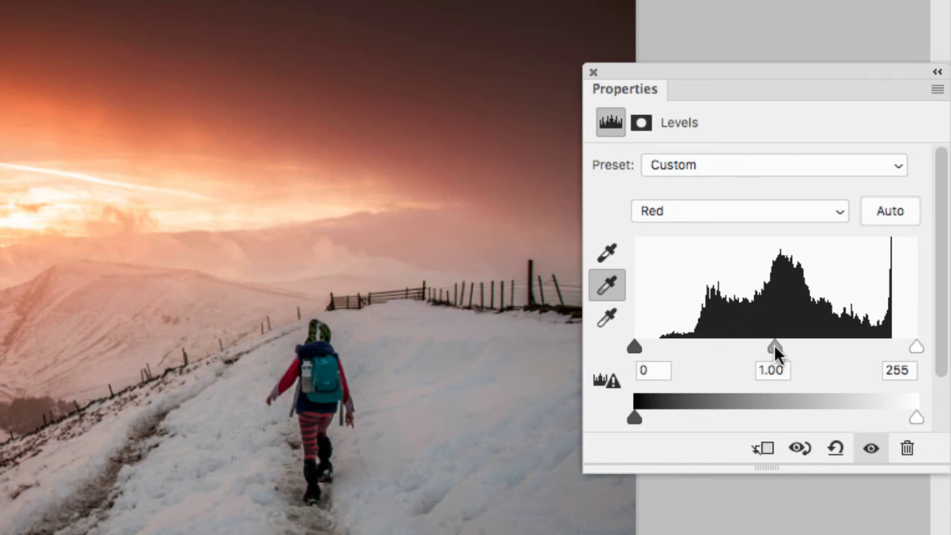
{"action": "left_click_drag", "start_coordinate": [774, 347], "coordinate": [732, 351]}
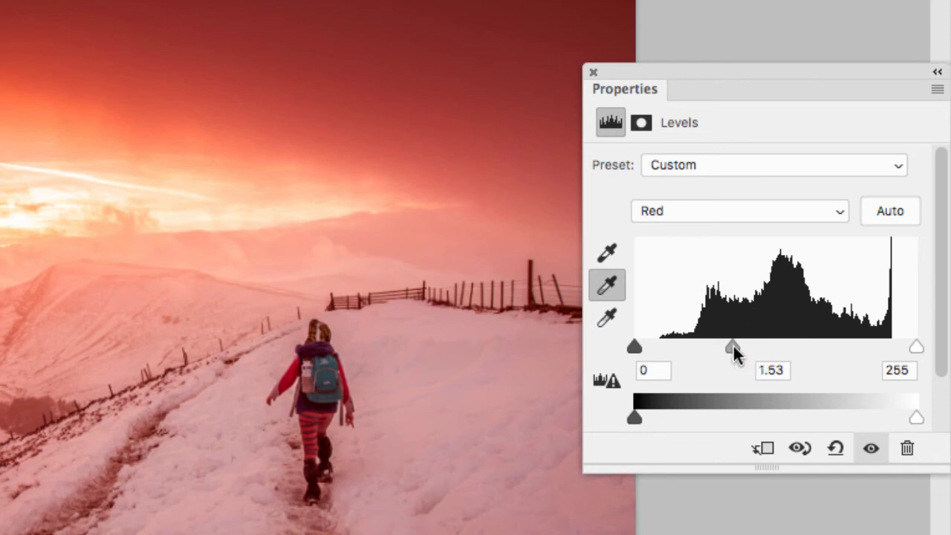
{"action": "left_click_drag", "start_coordinate": [733, 343], "coordinate": [827, 343]}
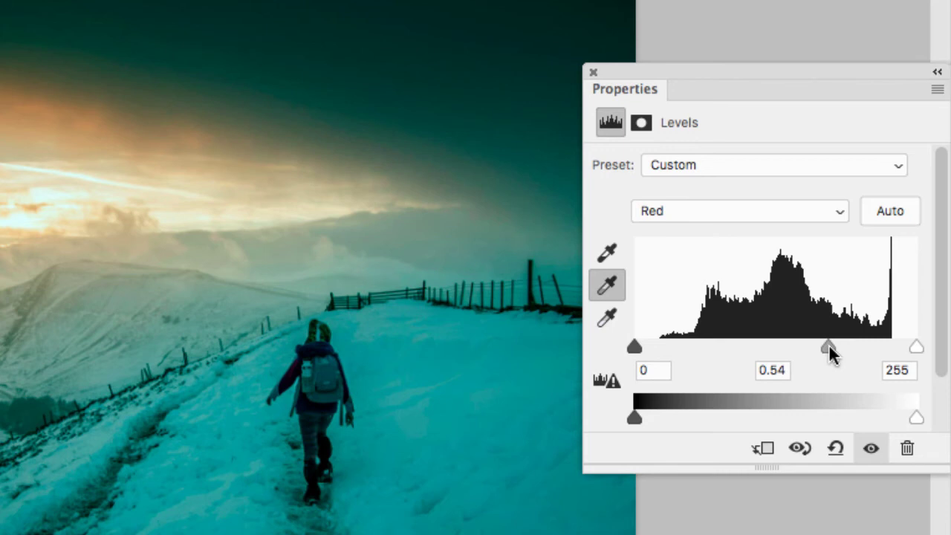
{"action": "left_click_drag", "start_coordinate": [799, 347], "coordinate": [781, 348]}
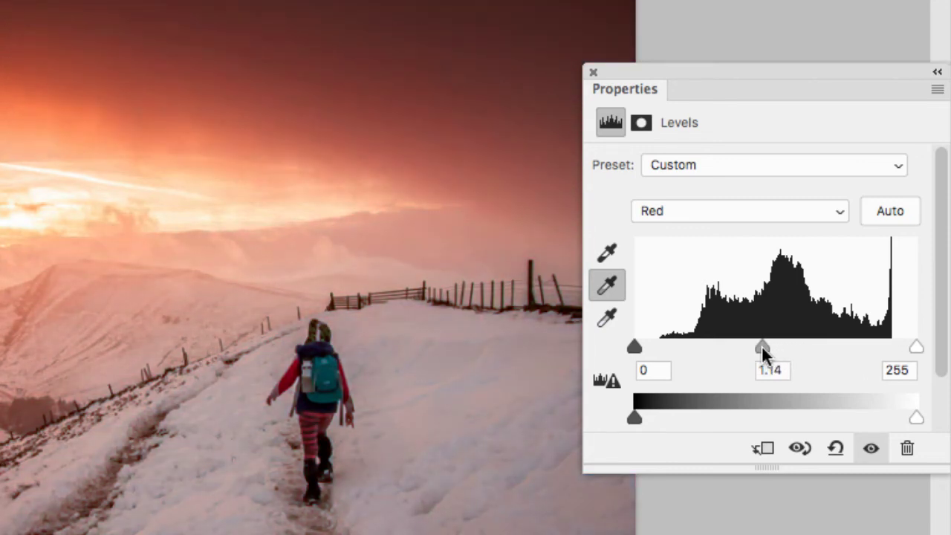
Step: Set the Blue channel's midtone input to 0.87 and bring the Layers panel fully back into view
{"action": "left_click", "coordinate": [704, 214]}
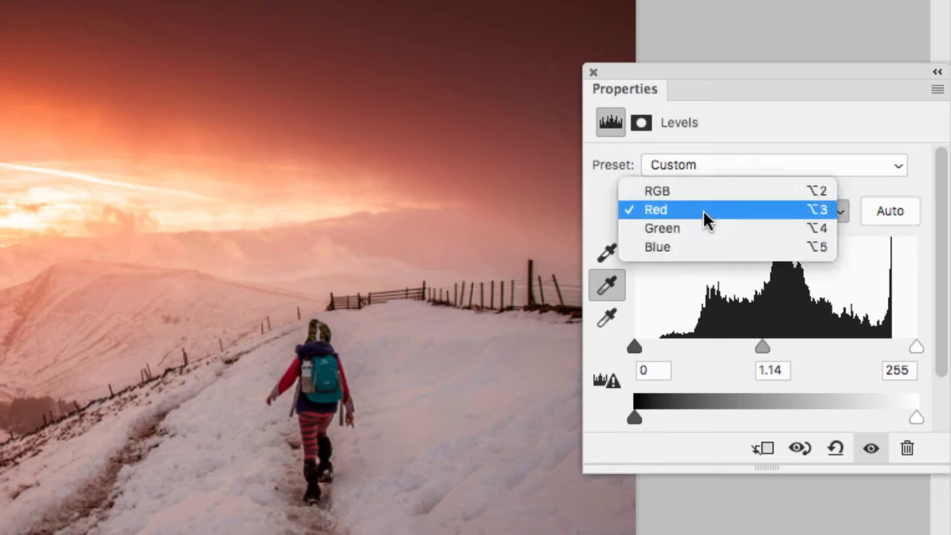
{"action": "left_click", "coordinate": [710, 251]}
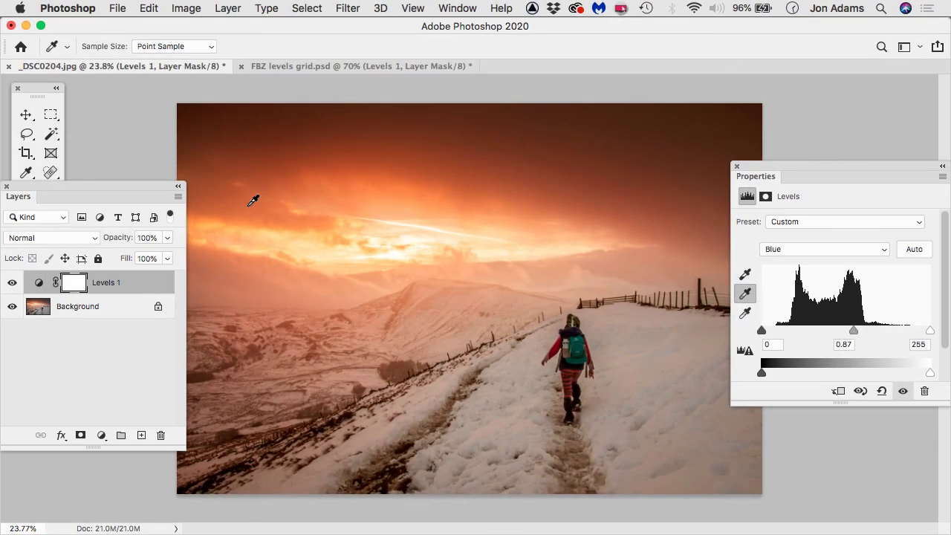
{"action": "left_click_drag", "start_coordinate": [92, 187], "coordinate": [122, 173]}
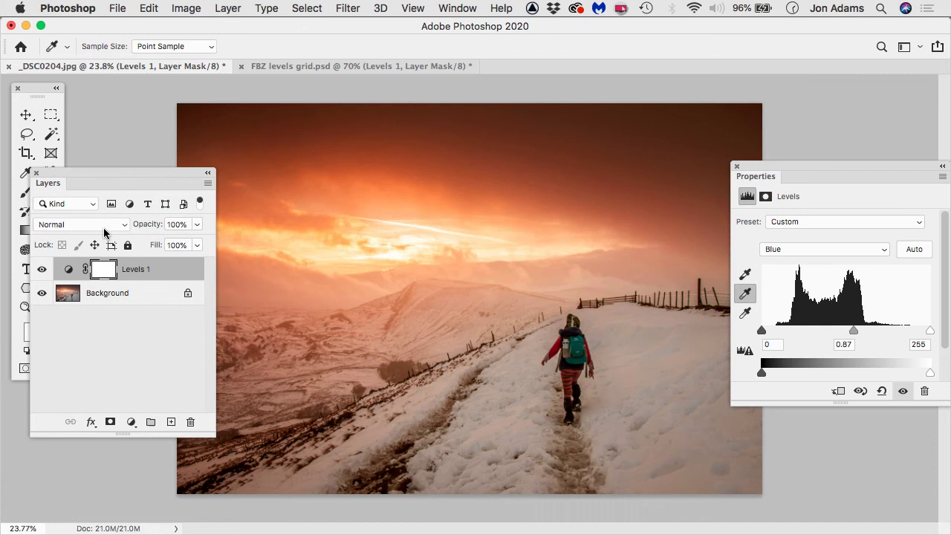
Step: Compare the photo with and without the Levels adjustment, and delete the Levels 1 layer
{"action": "left_click", "coordinate": [43, 270]}
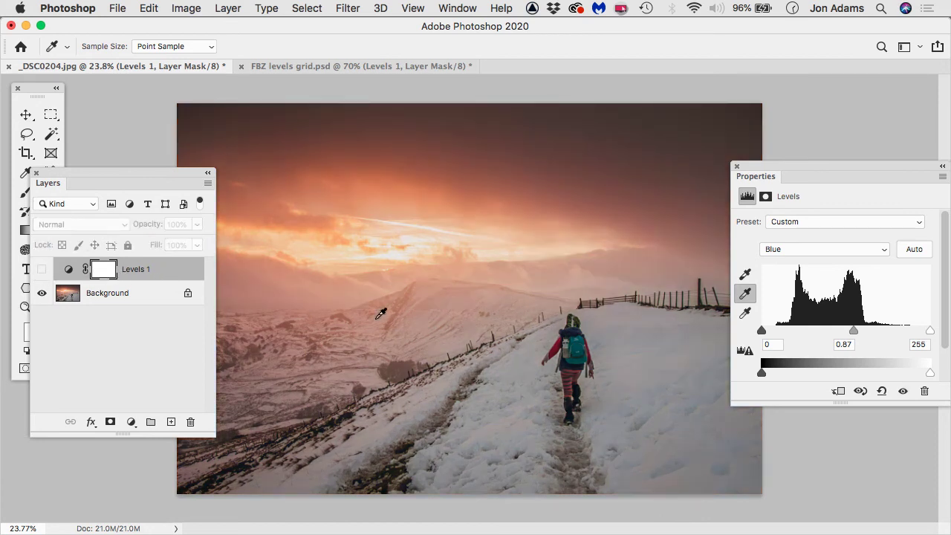
{"action": "left_click", "coordinate": [42, 269]}
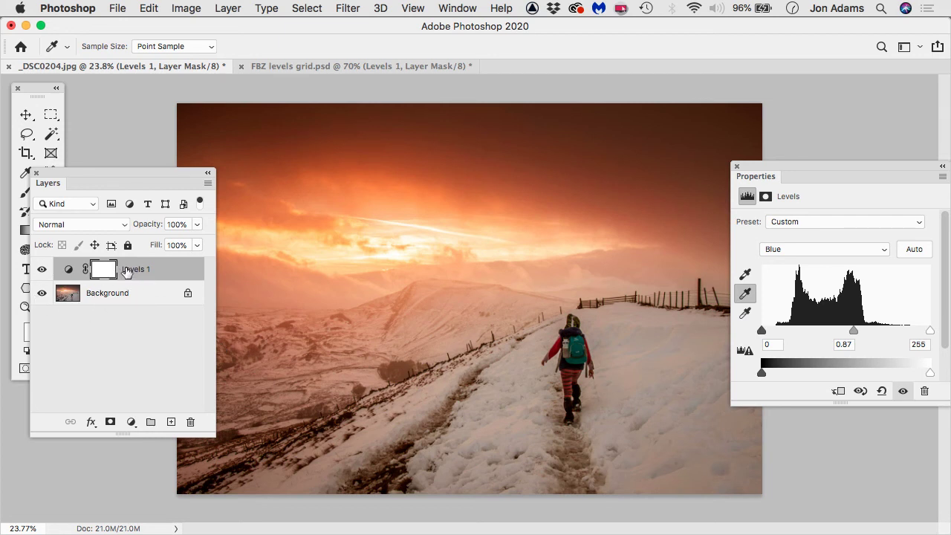
{"action": "left_click_drag", "start_coordinate": [126, 272], "coordinate": [190, 421]}
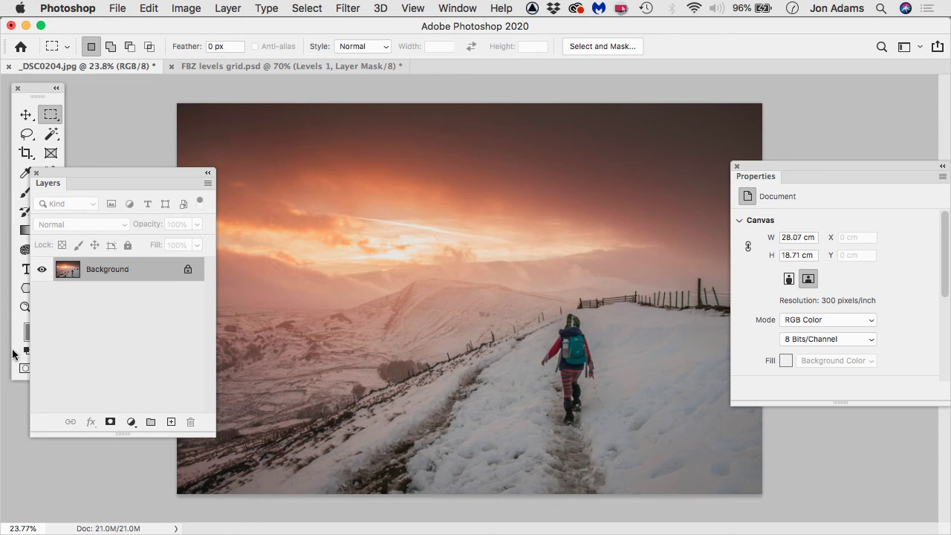
Step: Add a new Levels adjustment layer above the Background and set its RGB black input to 21 and white input to 233
{"action": "left_click", "coordinate": [132, 422]}
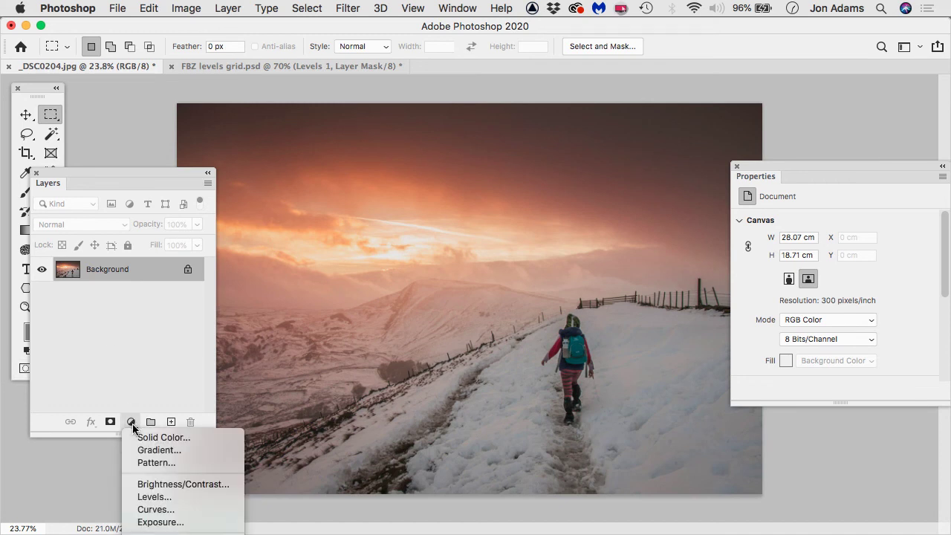
{"action": "left_click", "coordinate": [172, 498]}
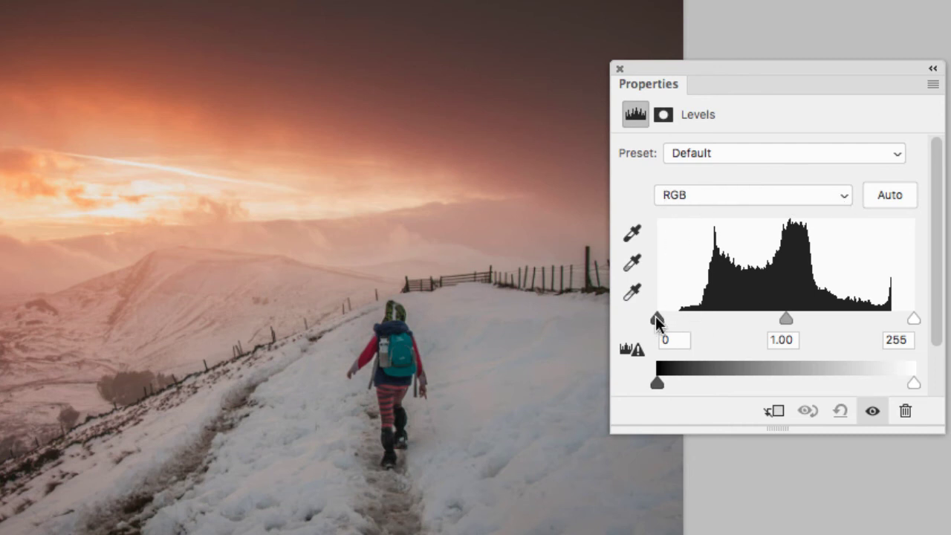
{"action": "left_click_drag", "start_coordinate": [655, 318], "coordinate": [678, 318]}
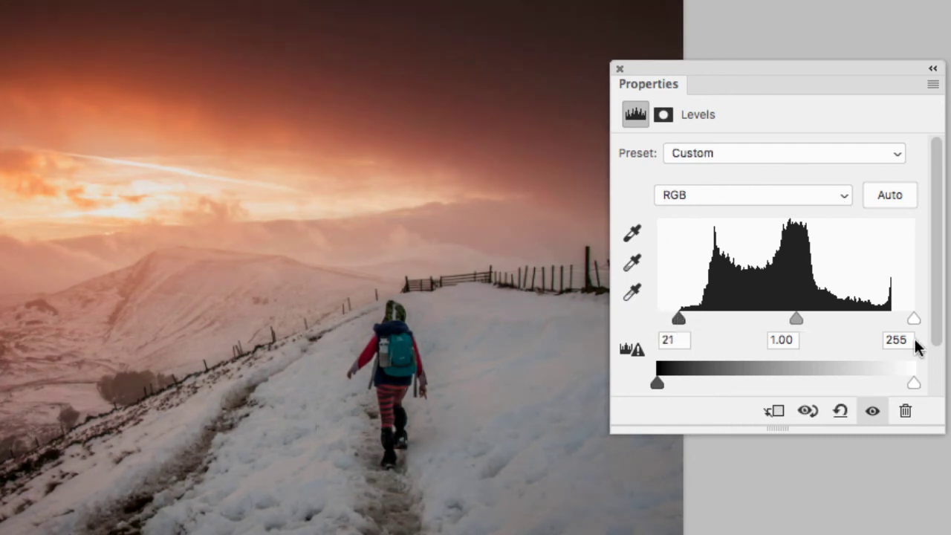
{"action": "left_click_drag", "start_coordinate": [914, 319], "coordinate": [889, 318]}
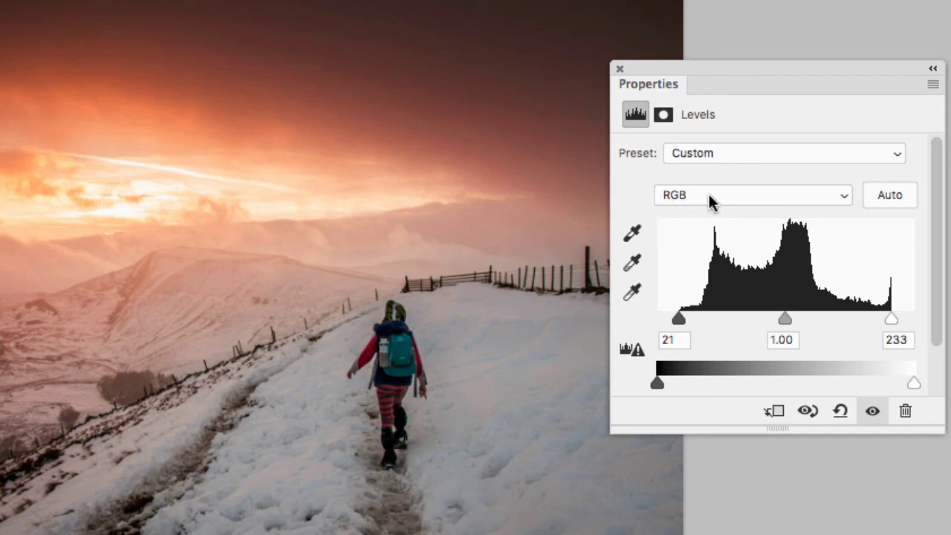
Step: Set the Levels midtone input to 1.10 for the Red channel and 0.91 for the Blue channel
{"action": "left_click", "coordinate": [731, 196]}
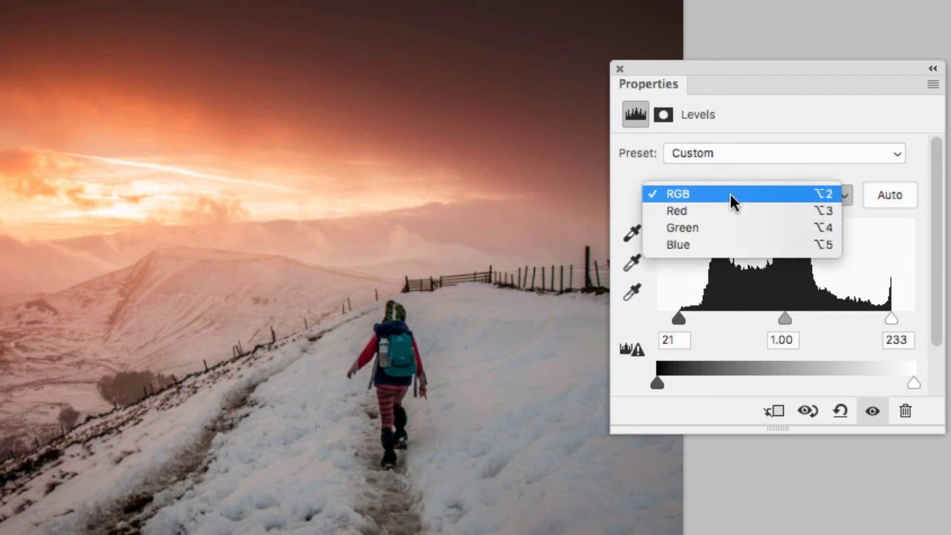
{"action": "left_click", "coordinate": [695, 210]}
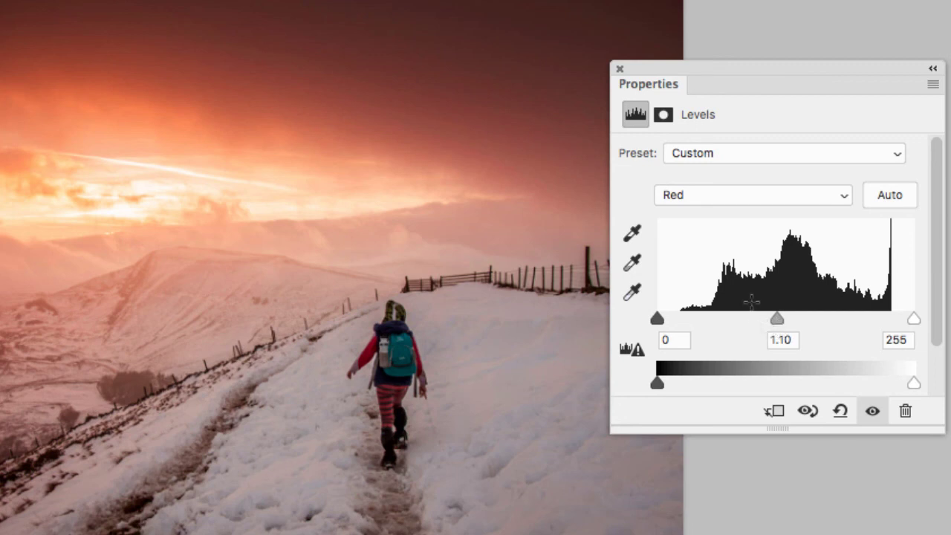
{"action": "left_click", "coordinate": [733, 196]}
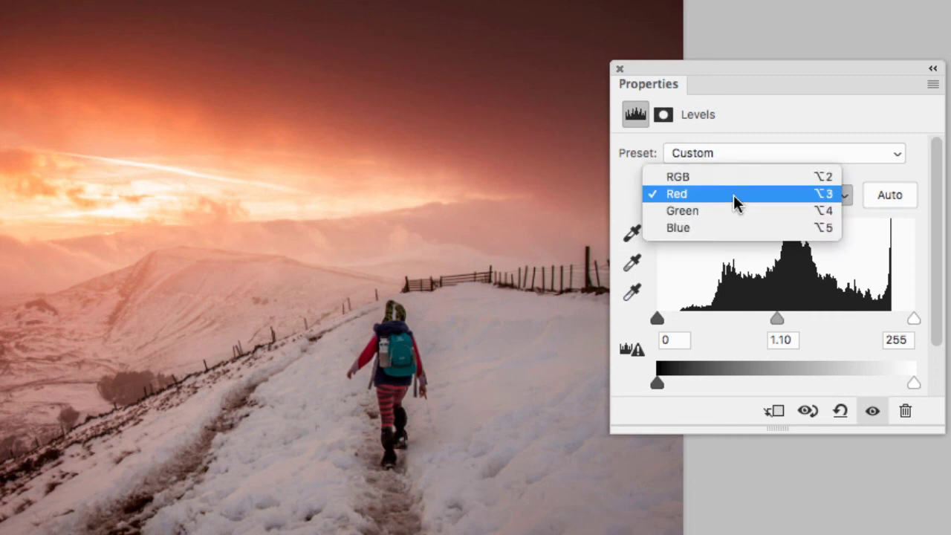
{"action": "left_click", "coordinate": [732, 230]}
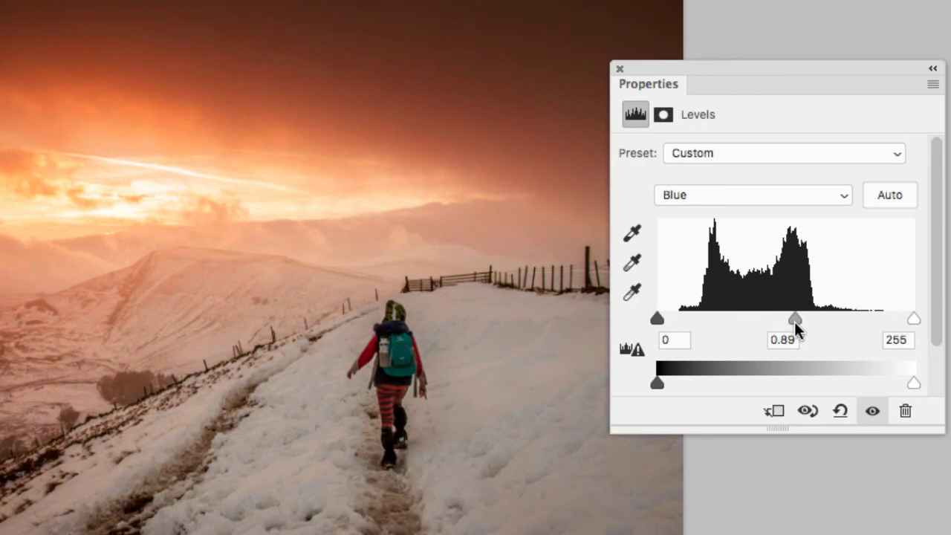
{"action": "left_click_drag", "start_coordinate": [795, 322], "coordinate": [790, 322]}
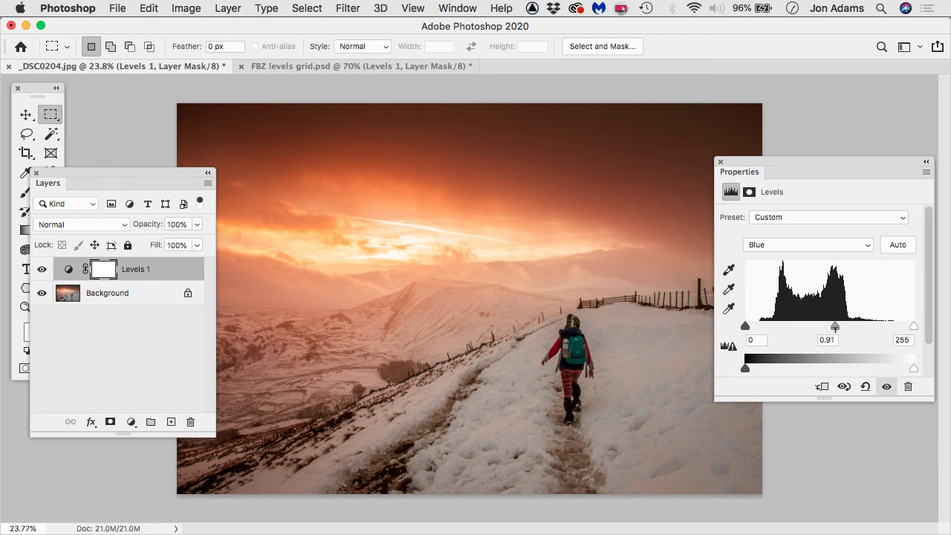
Step: Check the photo before and after the new Levels adjustment and view the list of Levels presets, keeping Custom
{"action": "left_click", "coordinate": [43, 271]}
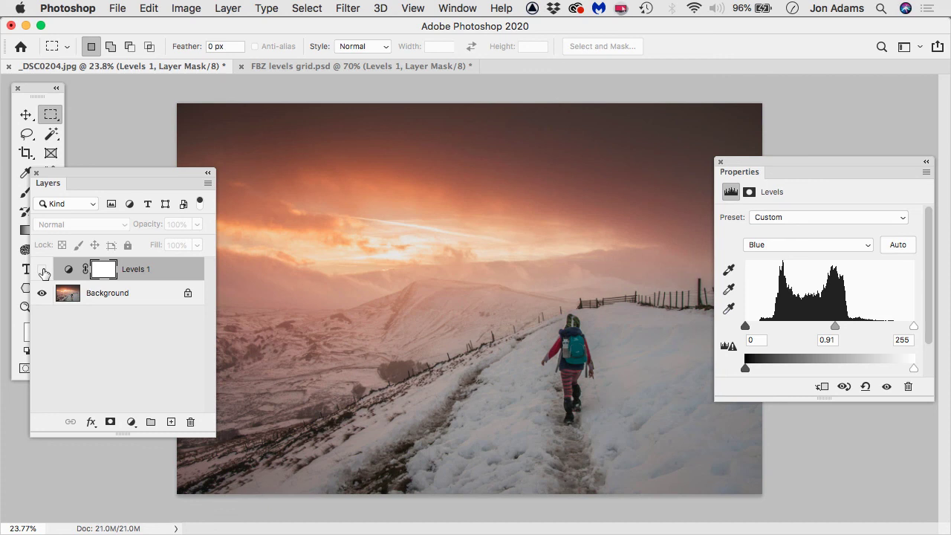
{"action": "left_click", "coordinate": [43, 271]}
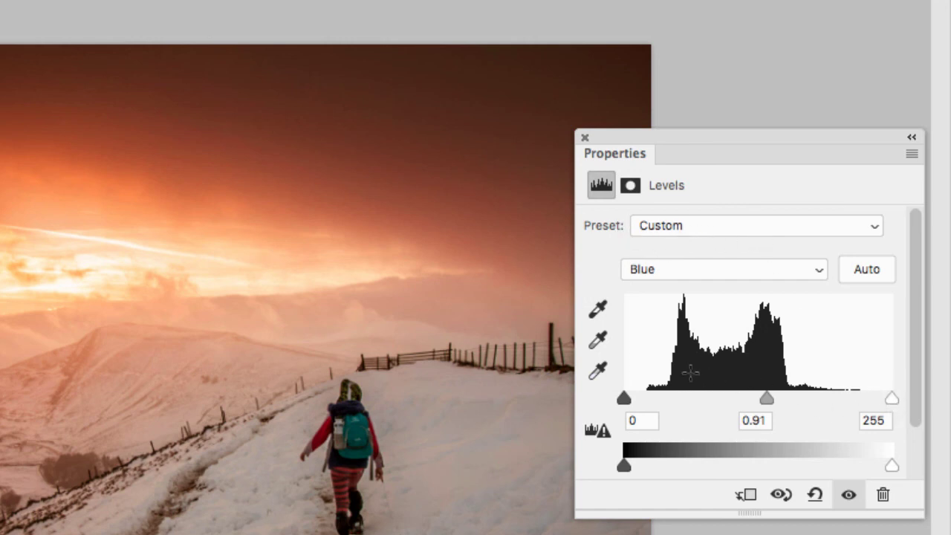
{"action": "left_click", "coordinate": [691, 227]}
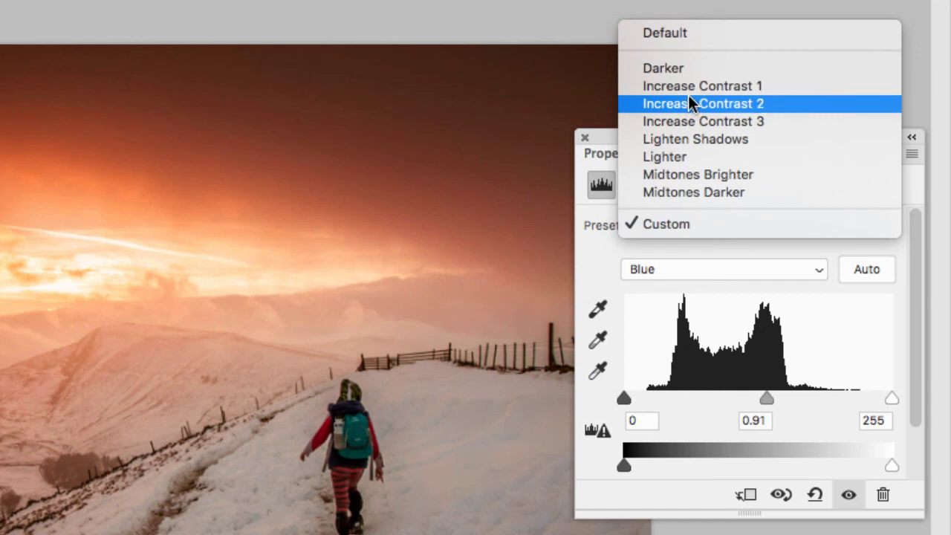
{"action": "left_click", "coordinate": [599, 251]}
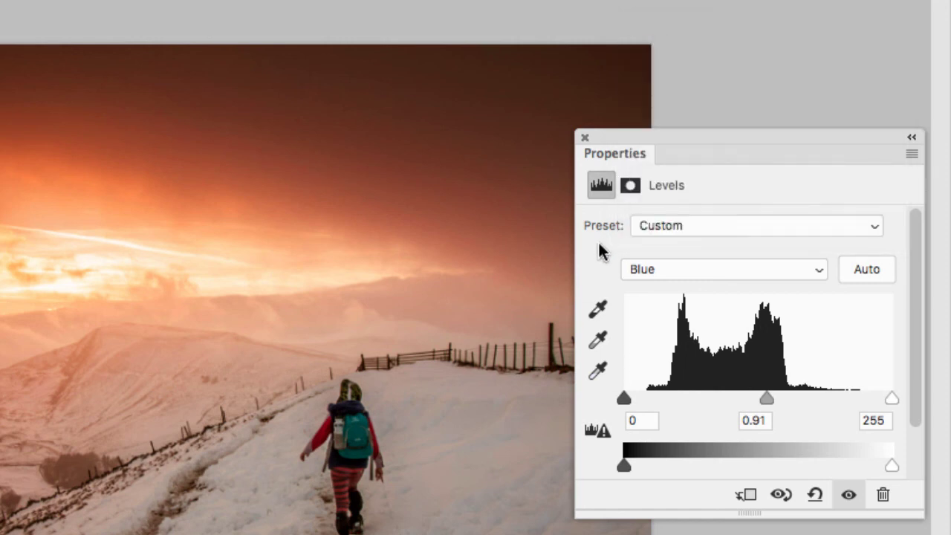